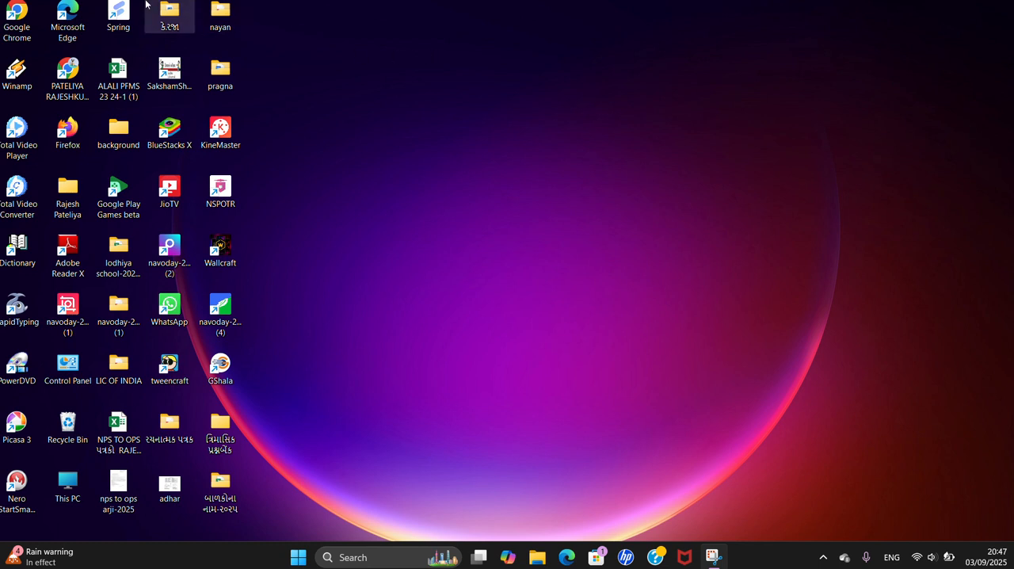
# Open Google Chrome with the first user profile and go to the UDISE+ website at udiseplus.gov.in
pyautogui.doubleClick(17, 11)
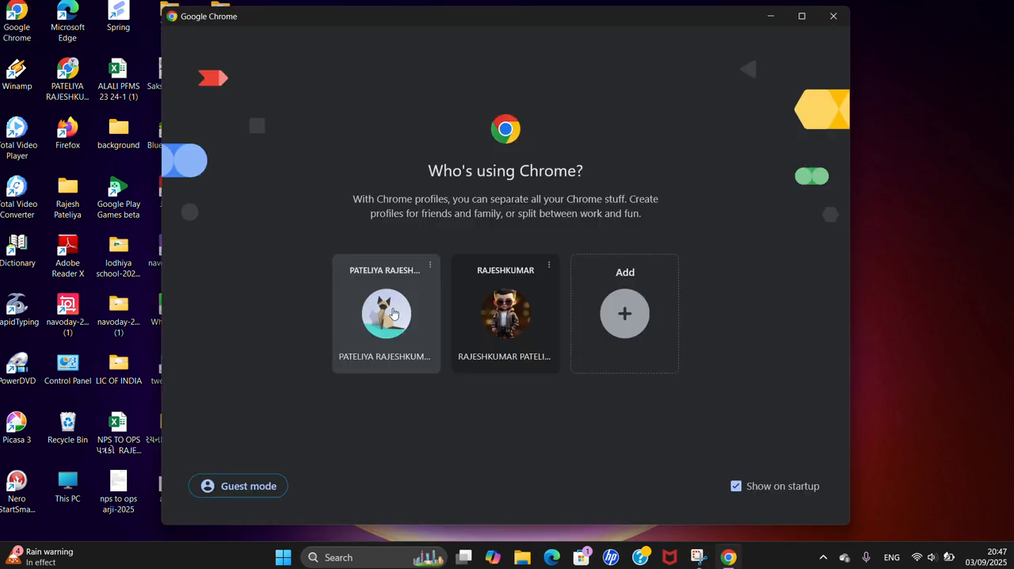
pyautogui.click(393, 314)
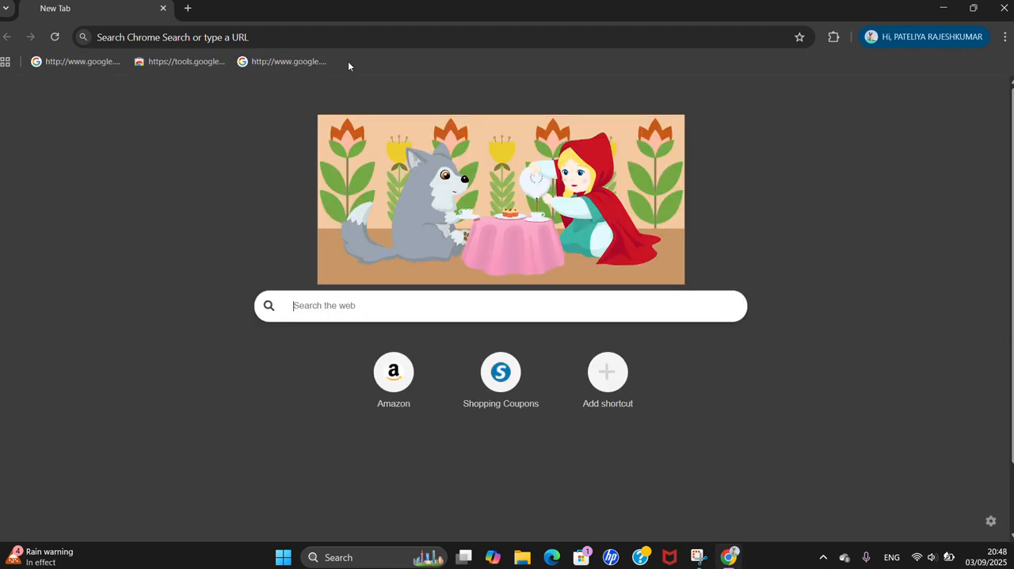
pyautogui.click(347, 40)
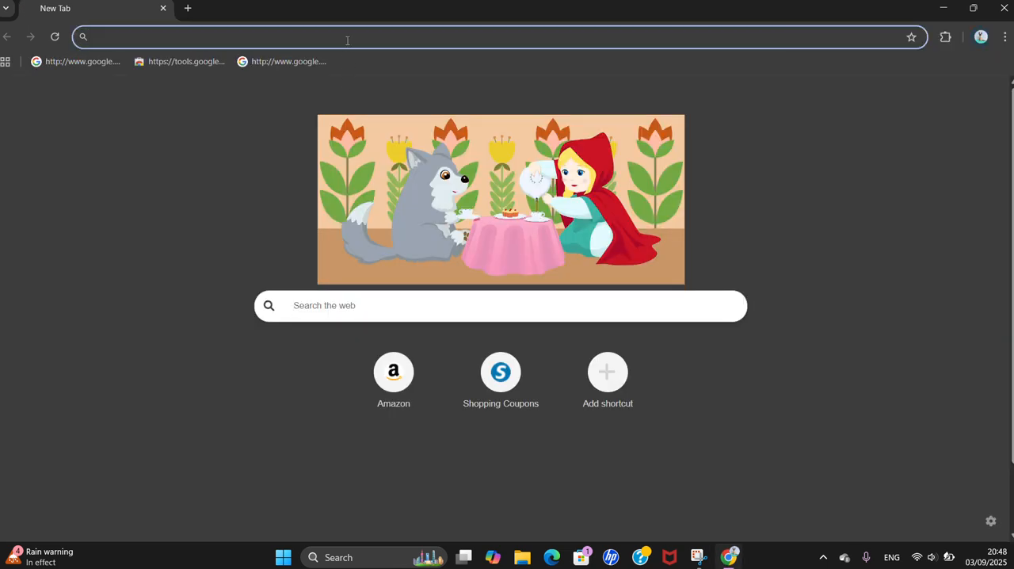
pyautogui.write('u')
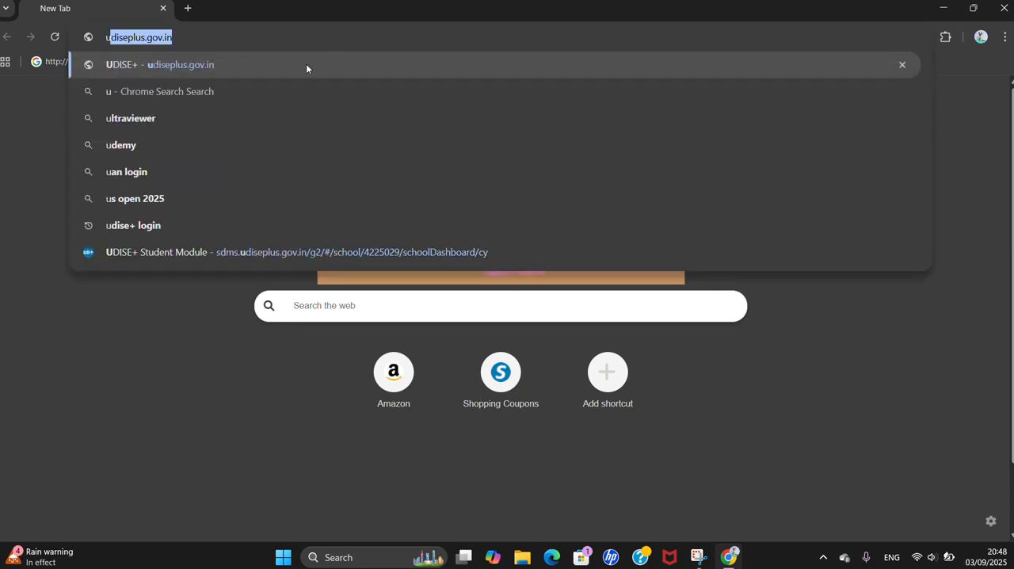
pyautogui.click(211, 70)
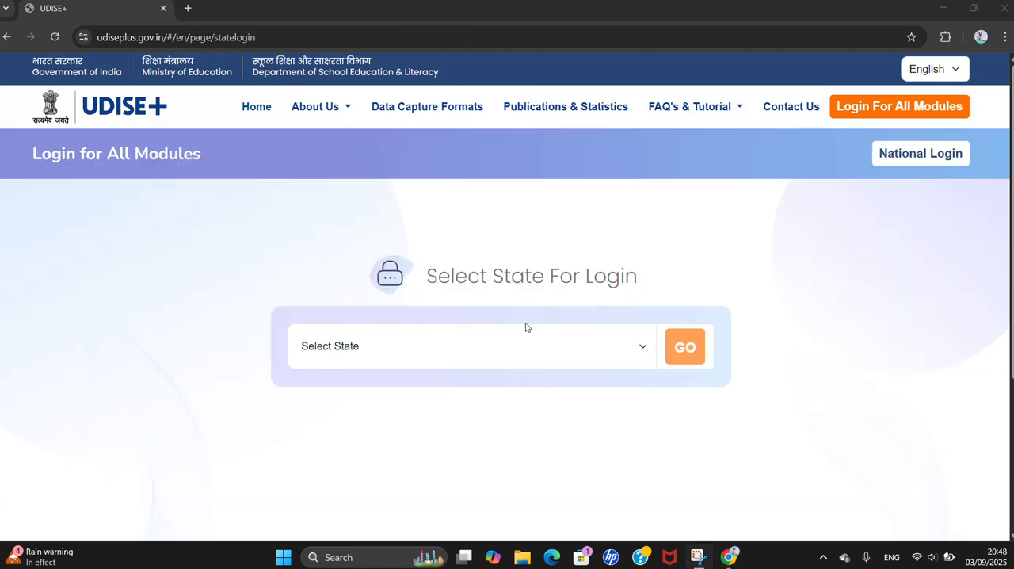
# Select GUJARAT as the login state and open the login page of the Students Module
pyautogui.click(509, 346)
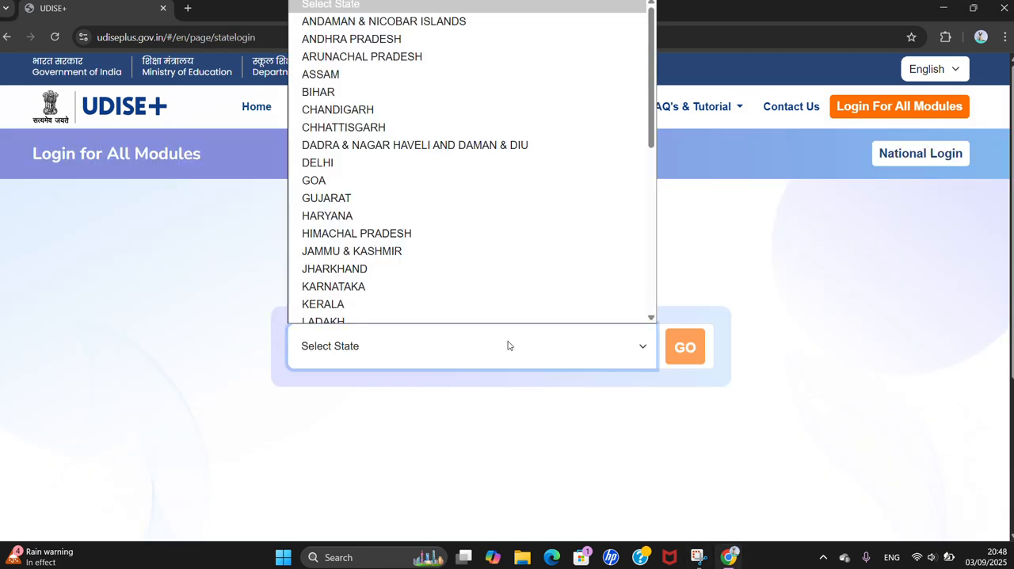
pyautogui.click(474, 195)
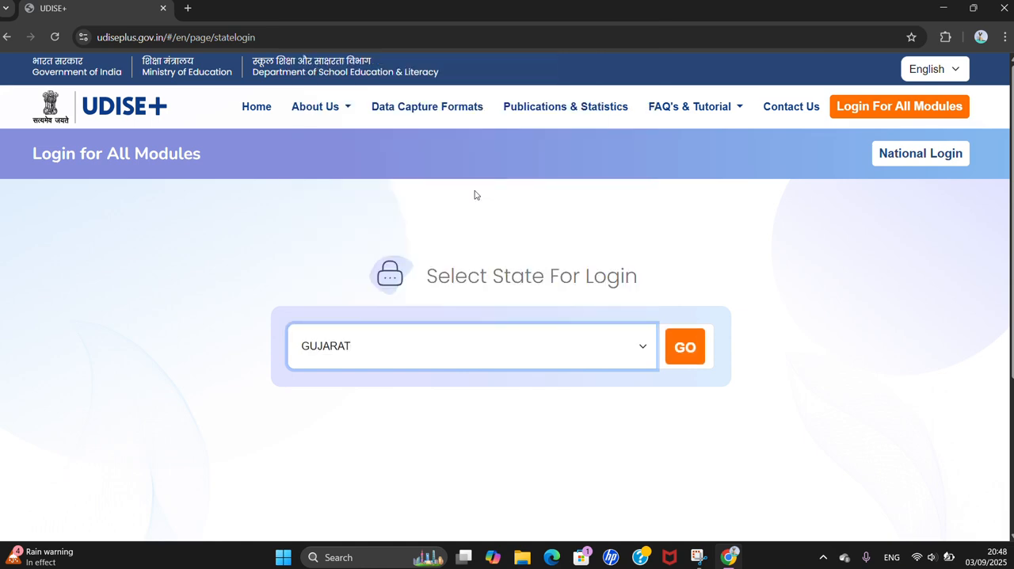
pyautogui.click(680, 356)
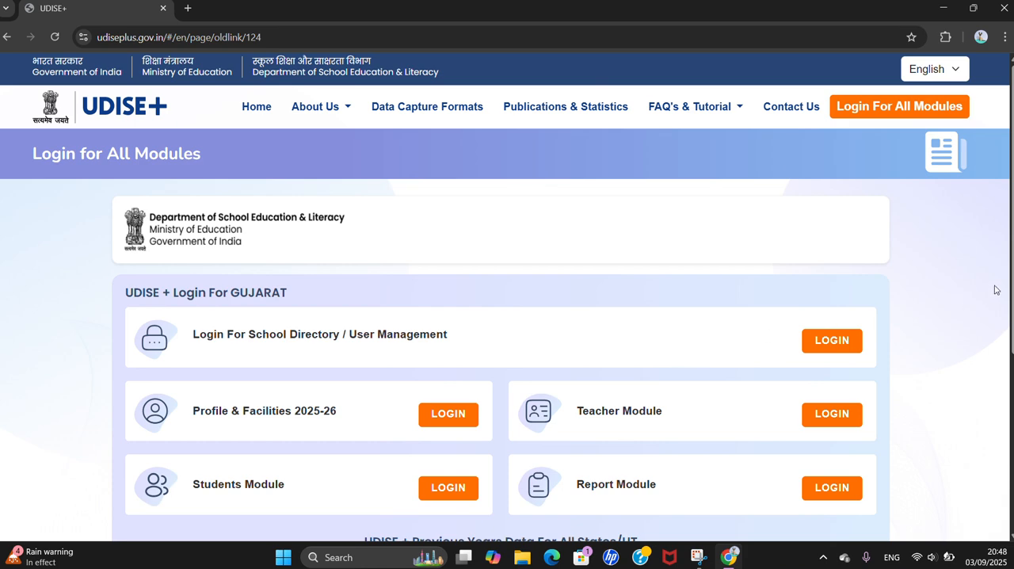
pyautogui.scroll(-1, 1012, 305)
pyautogui.scroll(-1, 1011, 305)
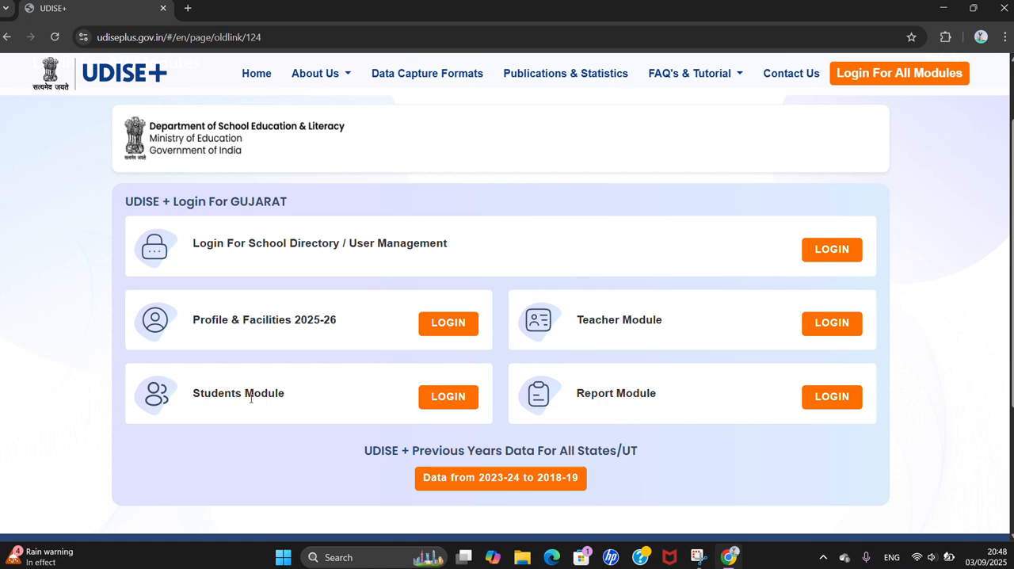
pyautogui.click(448, 404)
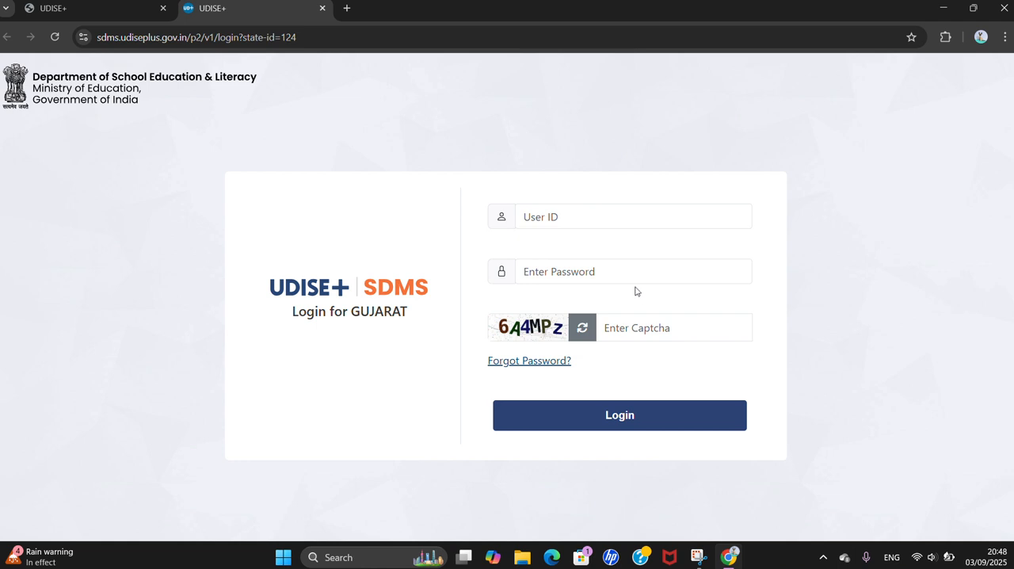
# Log in to the SDMS portal with the school's user ID, the account password and the captcha code
pyautogui.click(584, 216)
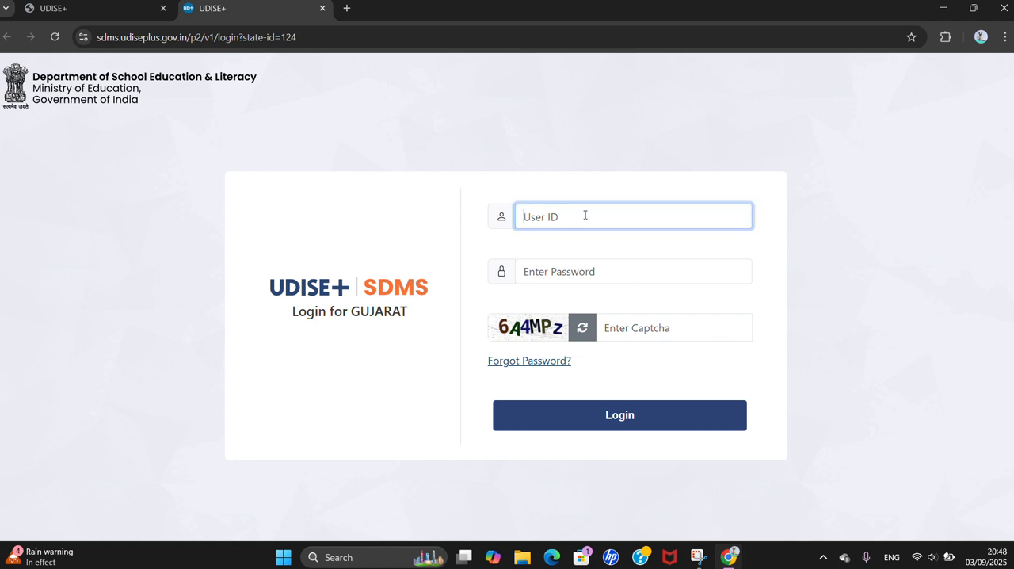
pyautogui.click(619, 275)
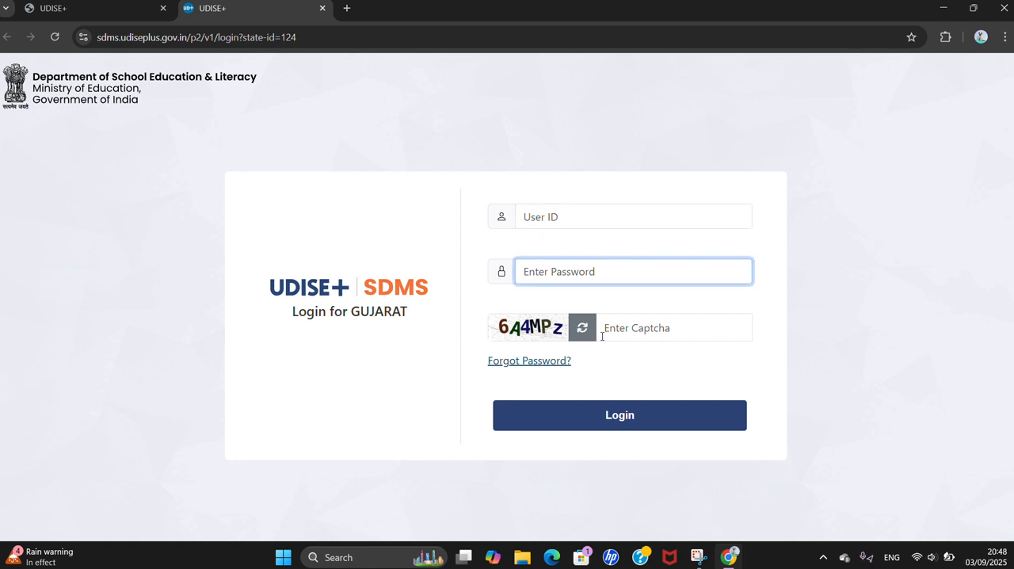
pyautogui.click(631, 328)
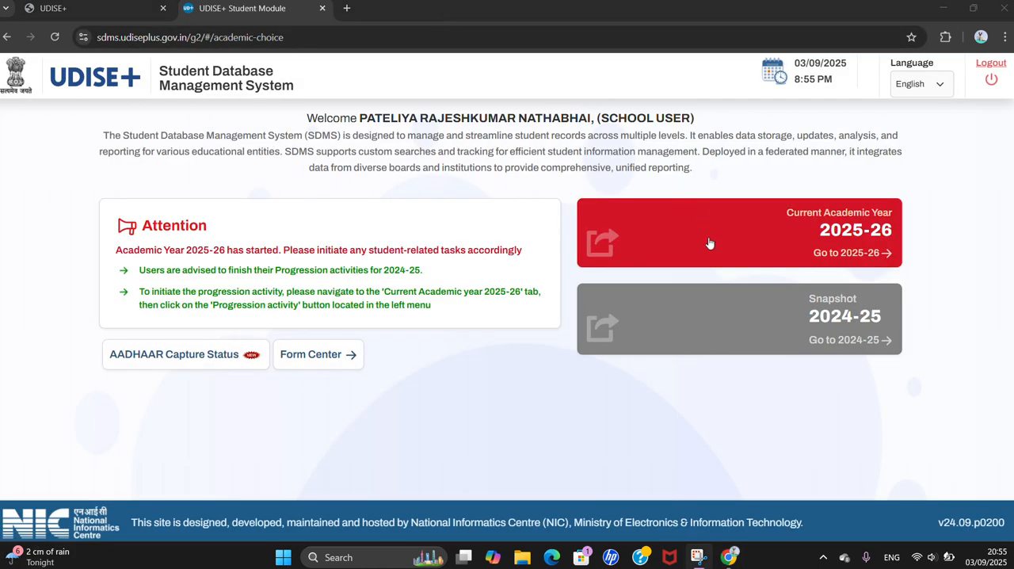
# Open the current academic year 2025-26 and start adding a new student to class UKG/KG2/PP1, section A
pyautogui.click(875, 255)
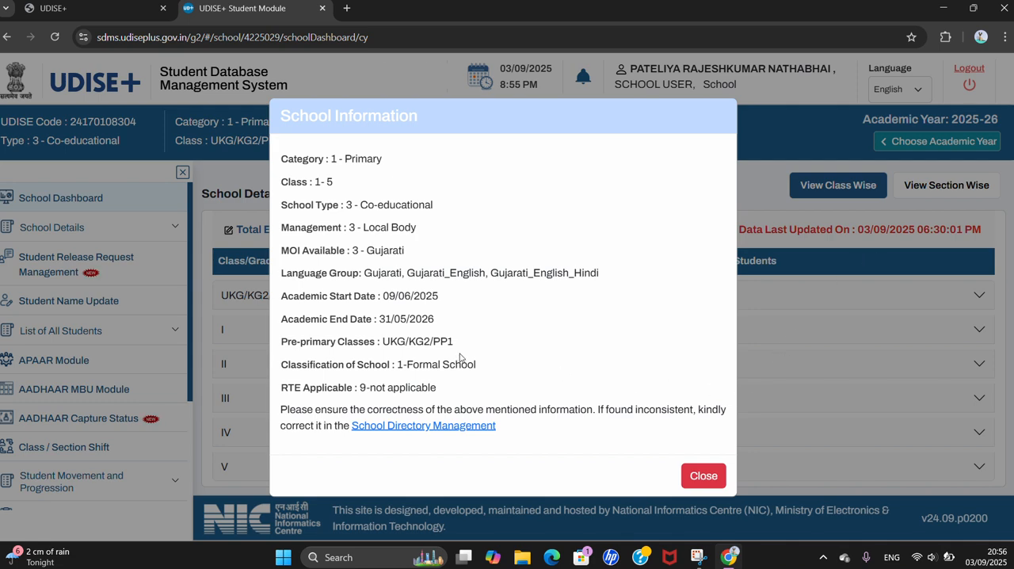
pyautogui.click(704, 478)
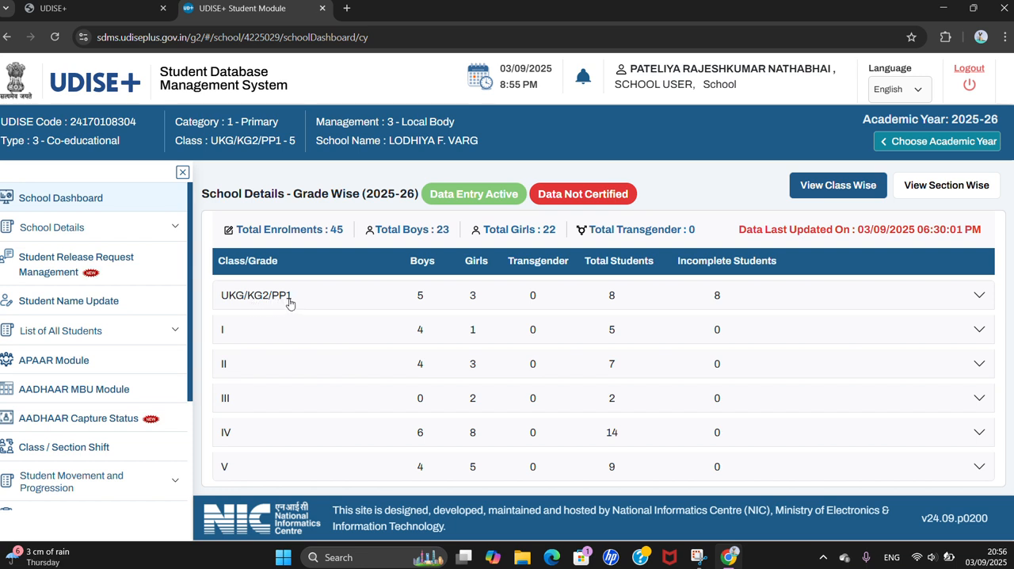
pyautogui.click(981, 297)
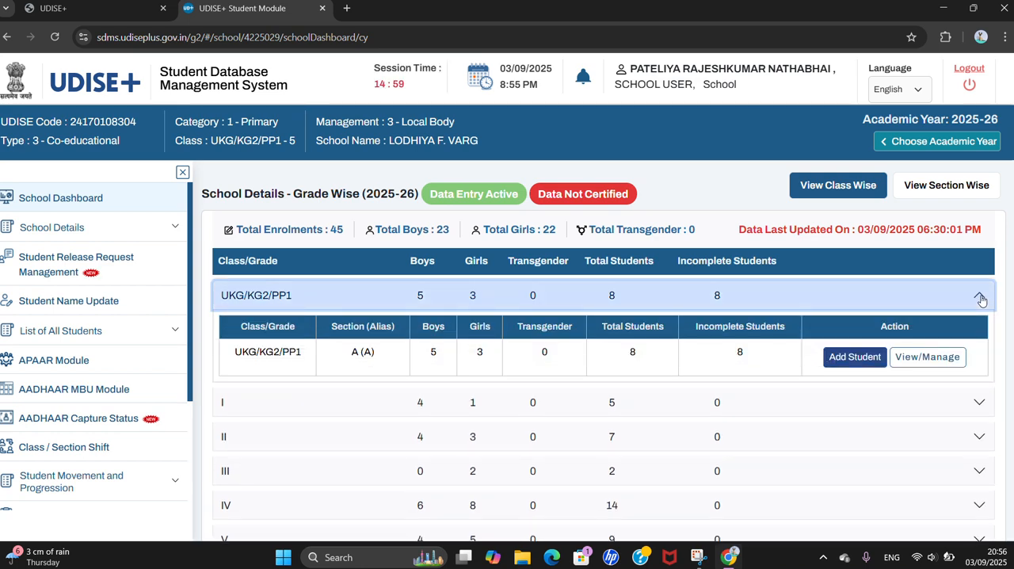
pyautogui.click(855, 358)
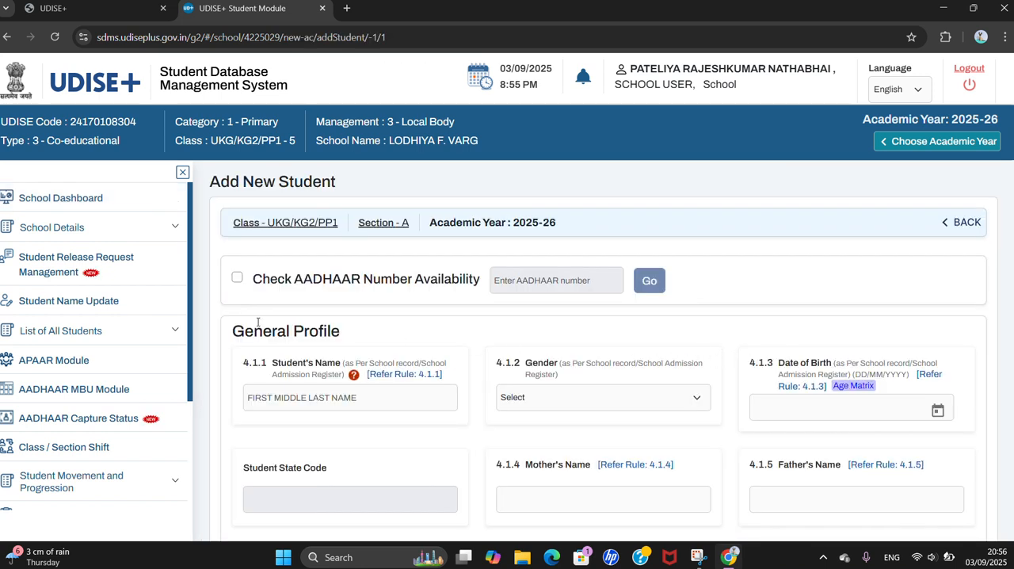
# Enable Check AADHAAR Number Availability, enter the student's 12-digit AADHAAR number and run the check
pyautogui.click(237, 277)
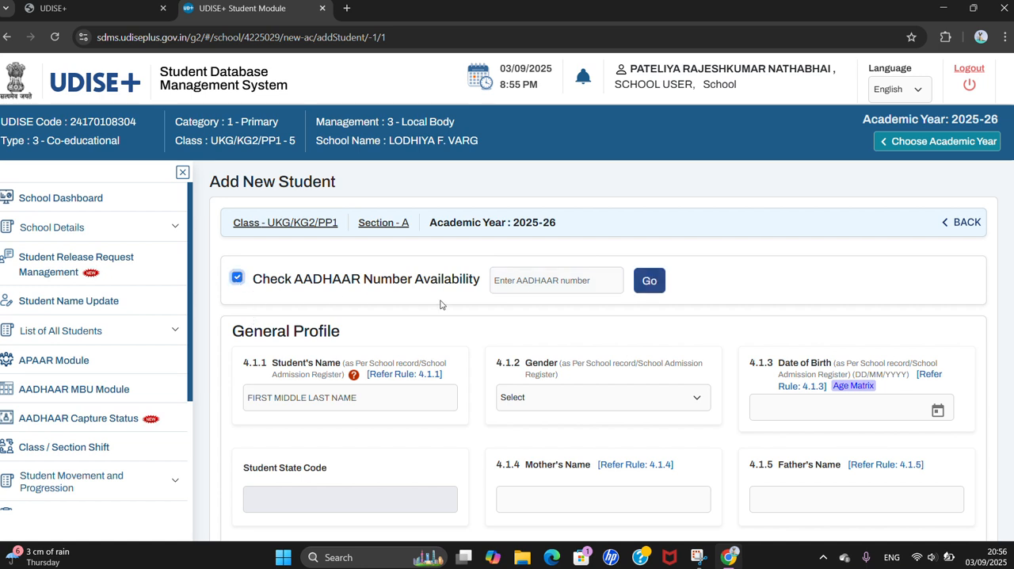
pyautogui.click(527, 279)
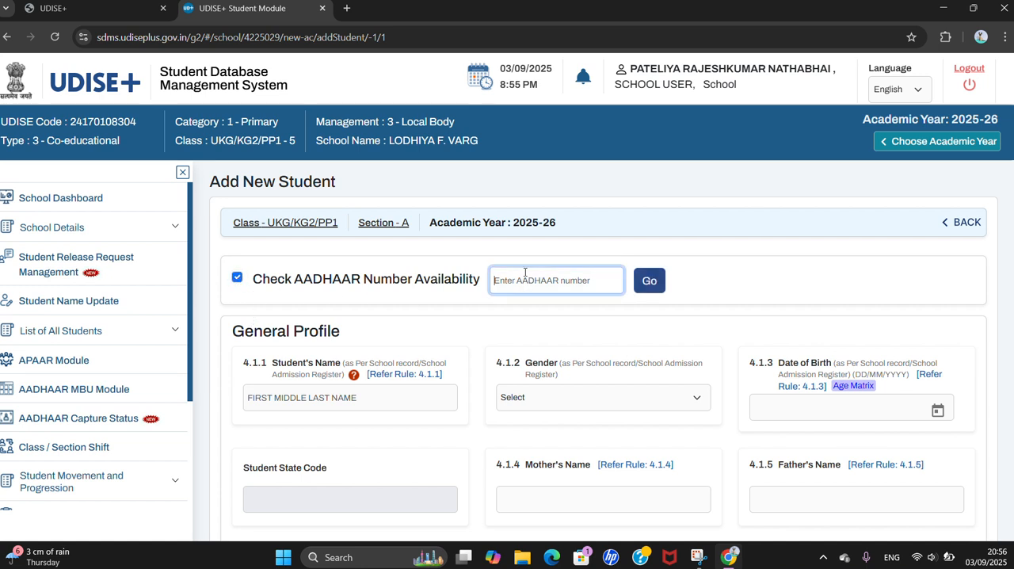
pyautogui.click(433, 16)
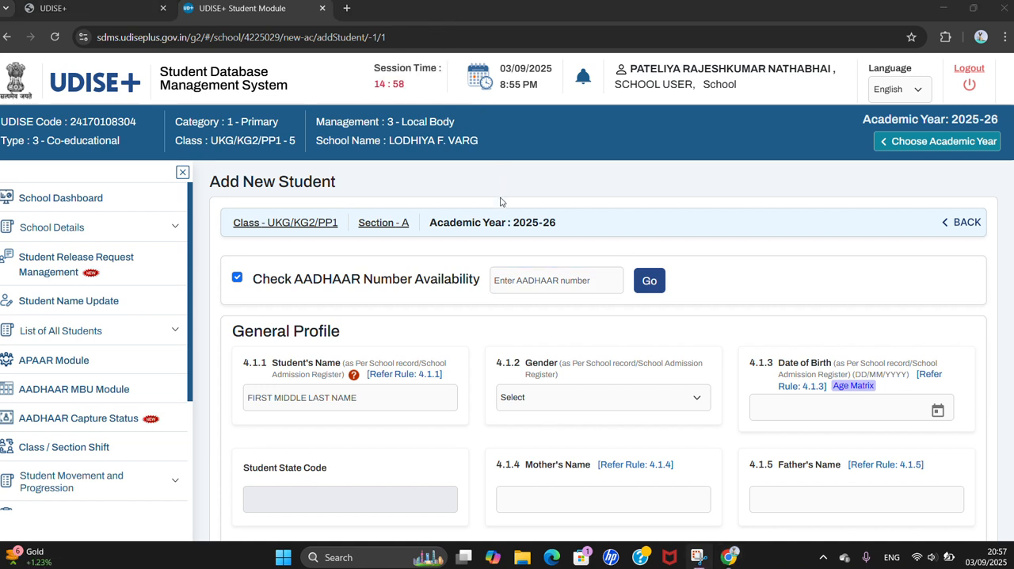
pyautogui.click(524, 282)
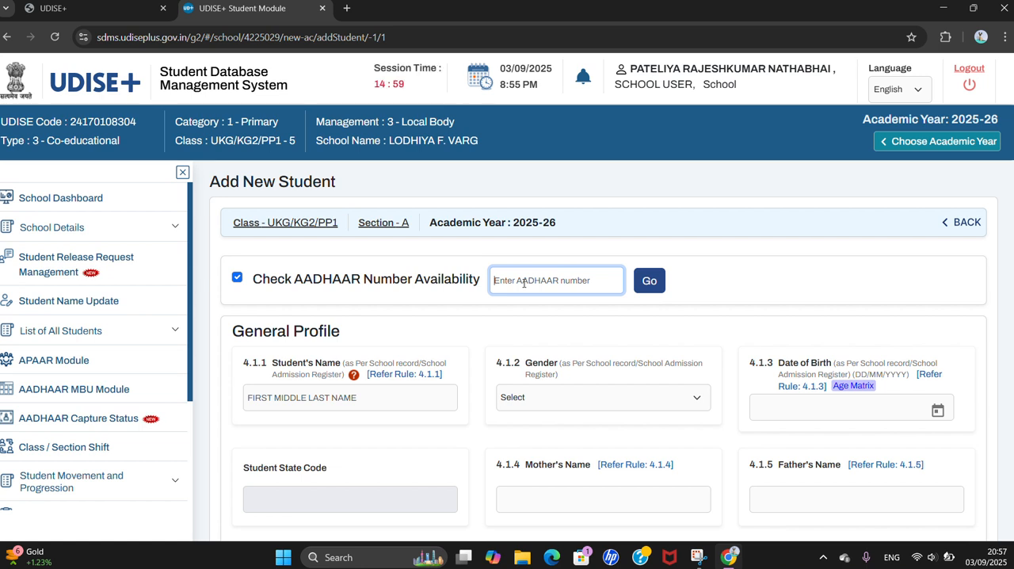
pyautogui.write('1')
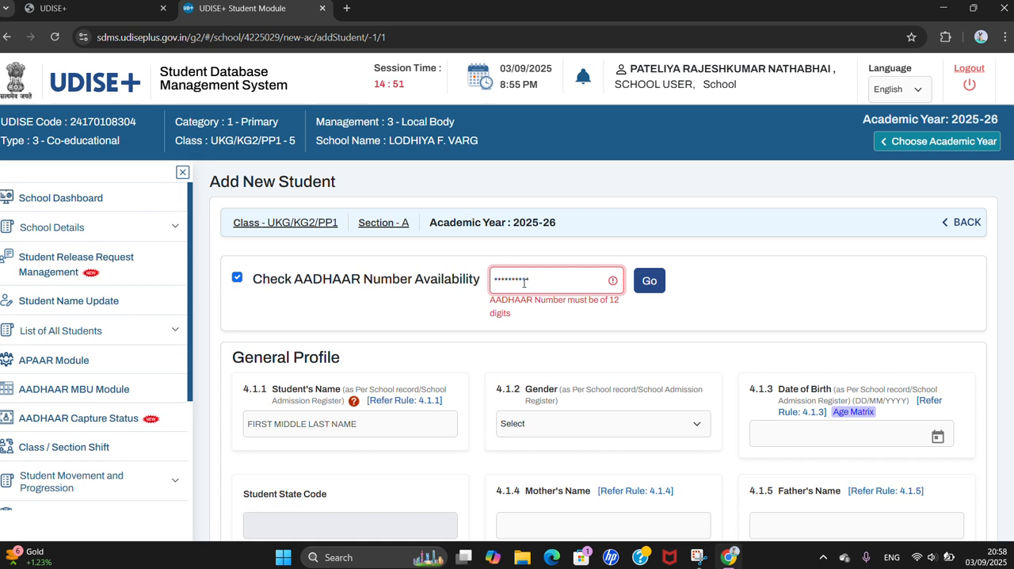
pyautogui.write('1')
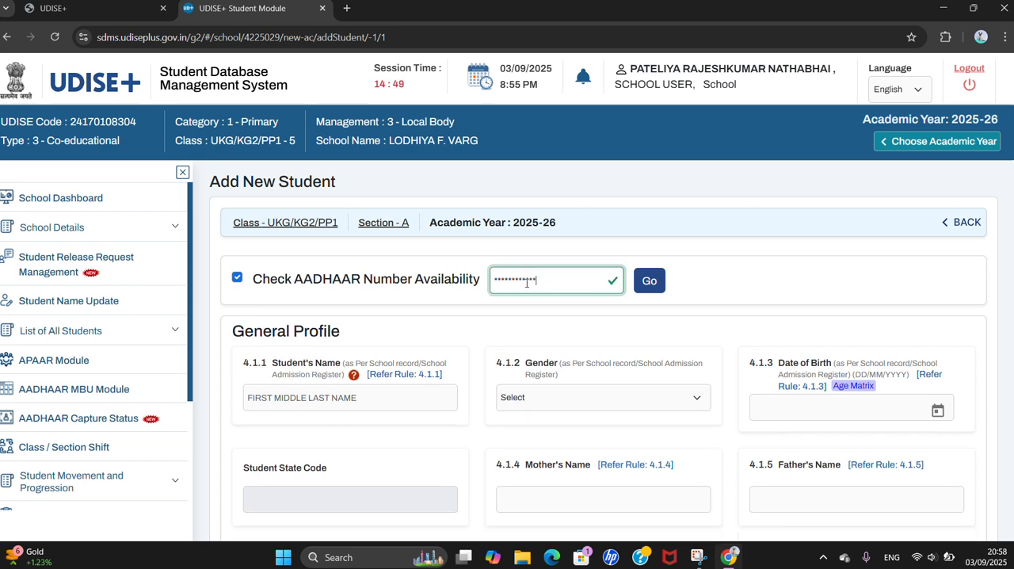
pyautogui.click(655, 285)
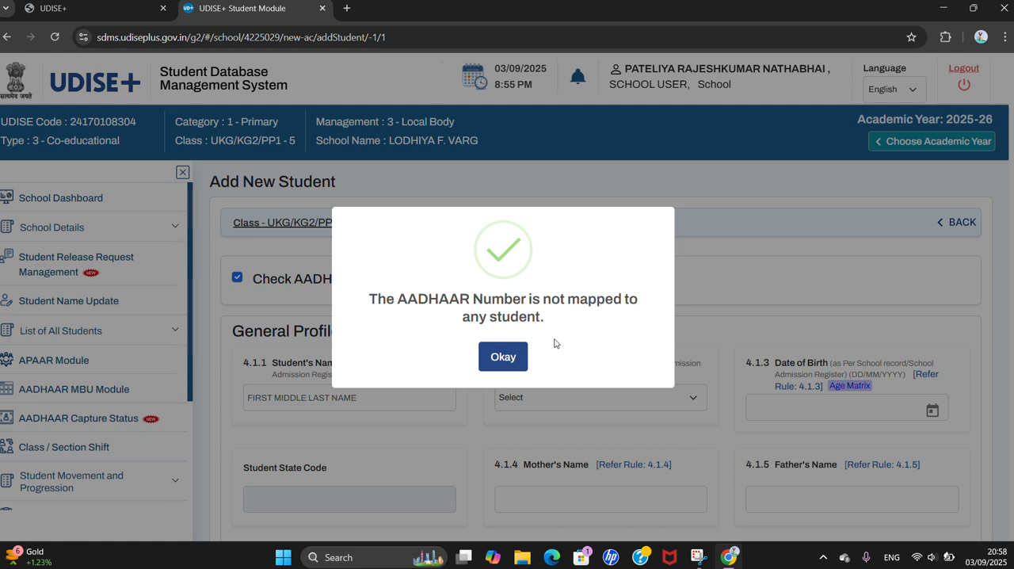
pyautogui.click(506, 358)
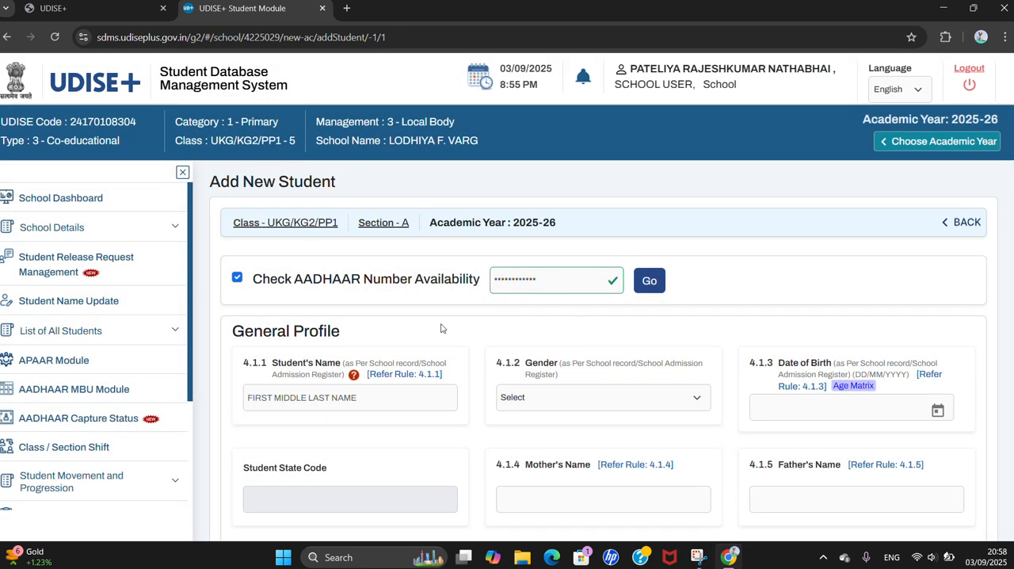
# Enter the student's full name, set the gender to 2-Female and fill in the date of birth
pyautogui.click(363, 400)
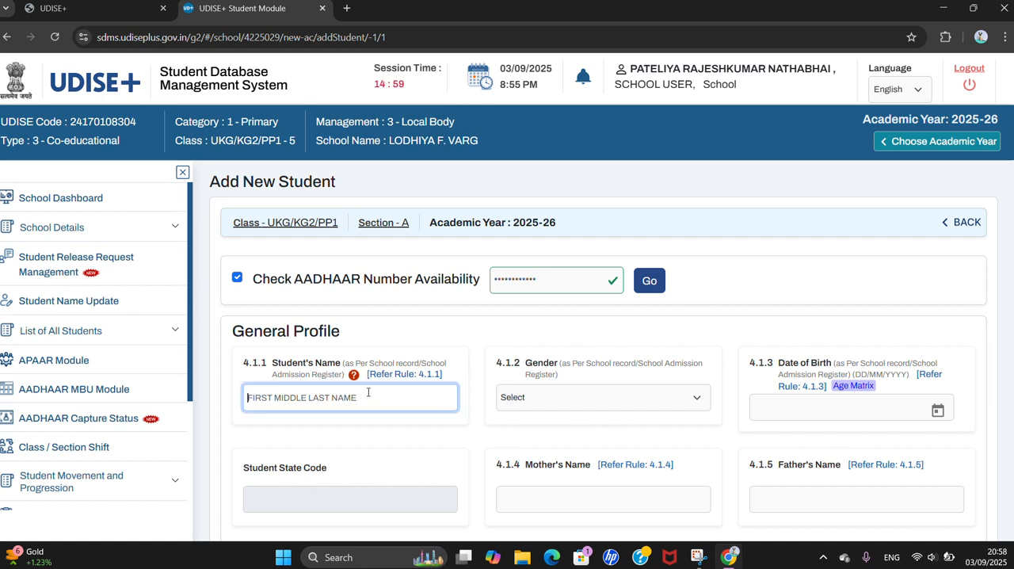
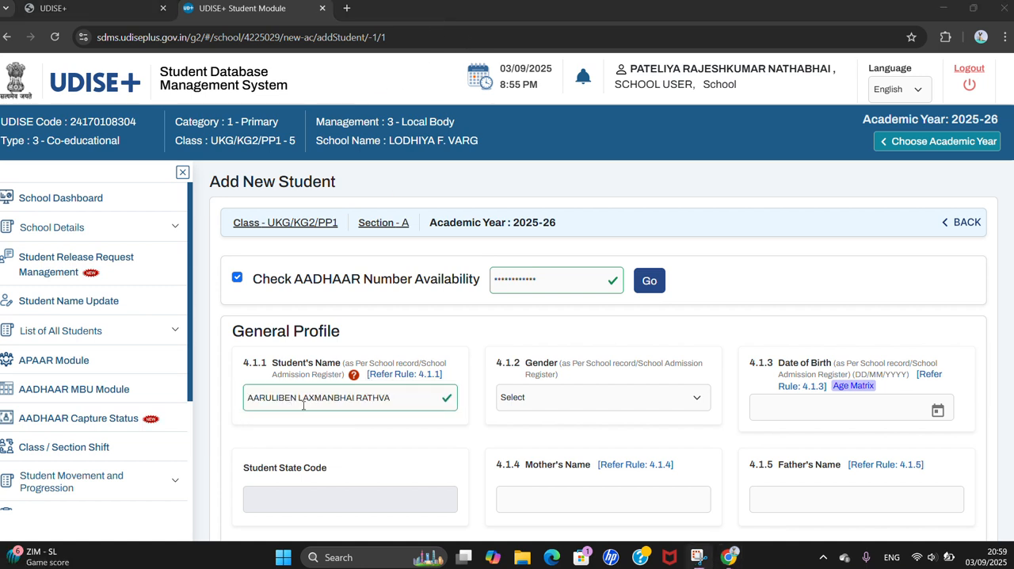
pyautogui.click(537, 398)
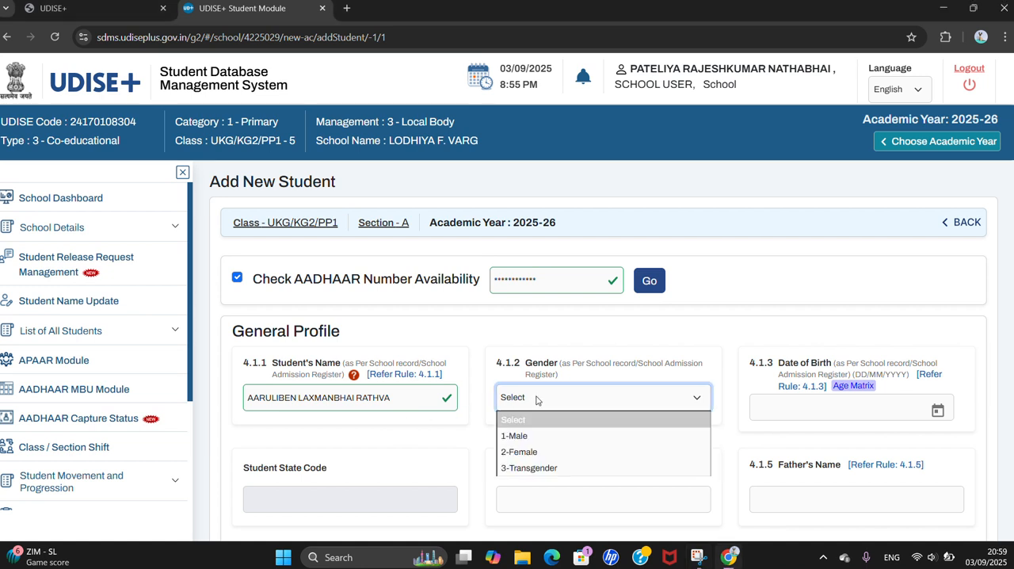
pyautogui.click(527, 457)
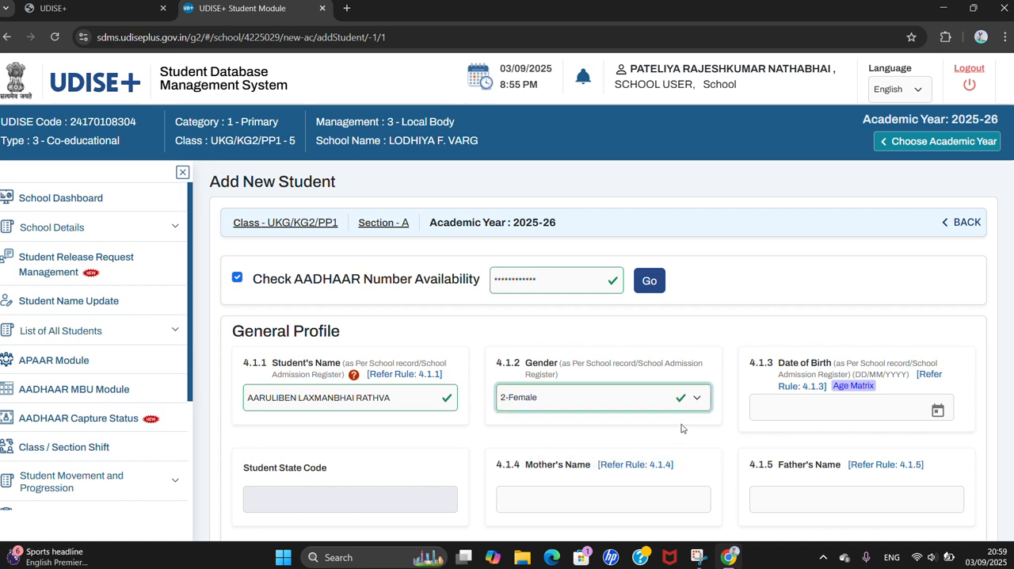
pyautogui.click(787, 415)
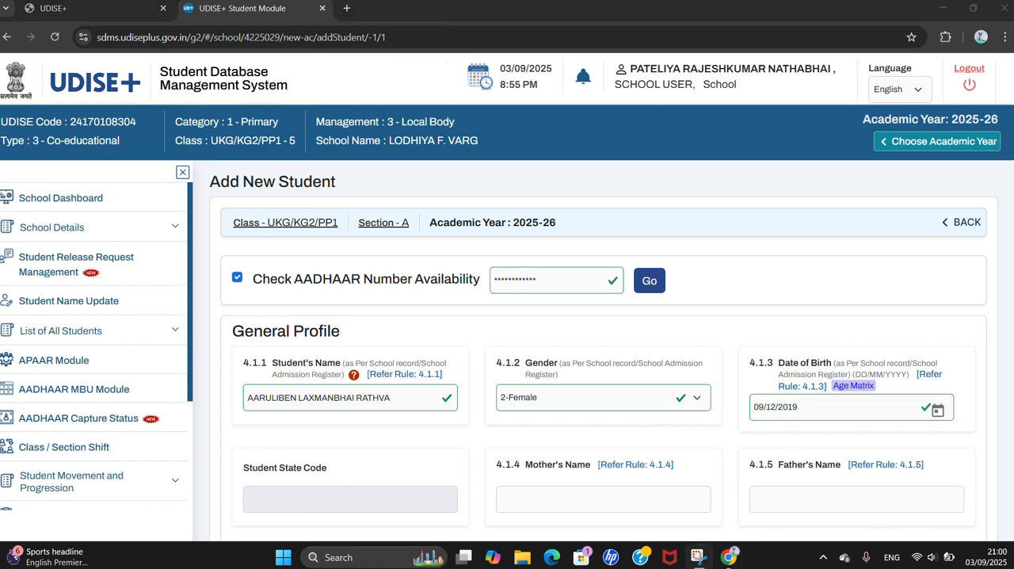
# Enter the mother's name and the father's name in the General Profile
pyautogui.scroll(-3, 541, 348)
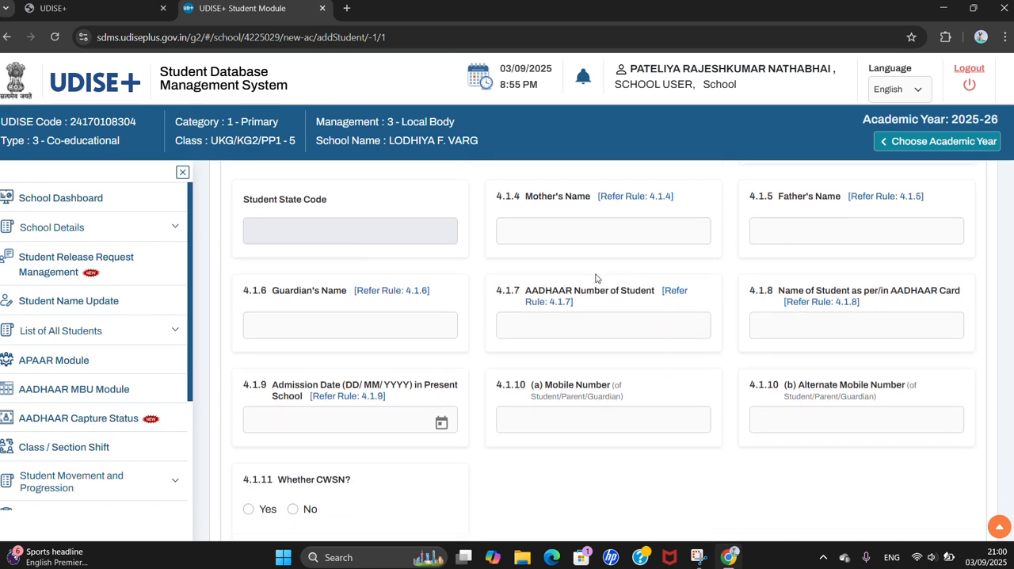
pyautogui.click(571, 231)
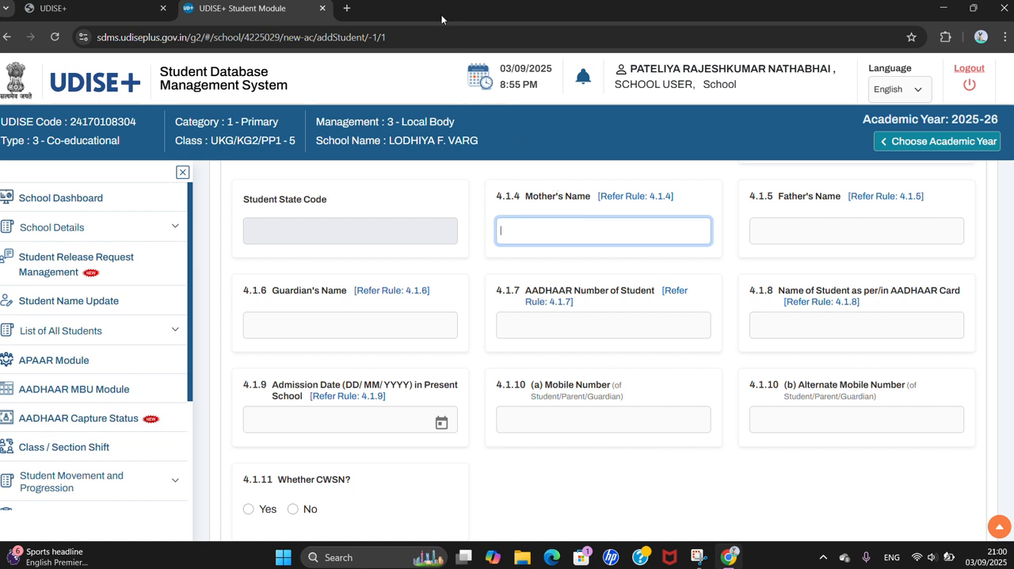
pyautogui.write('ANITABEN')
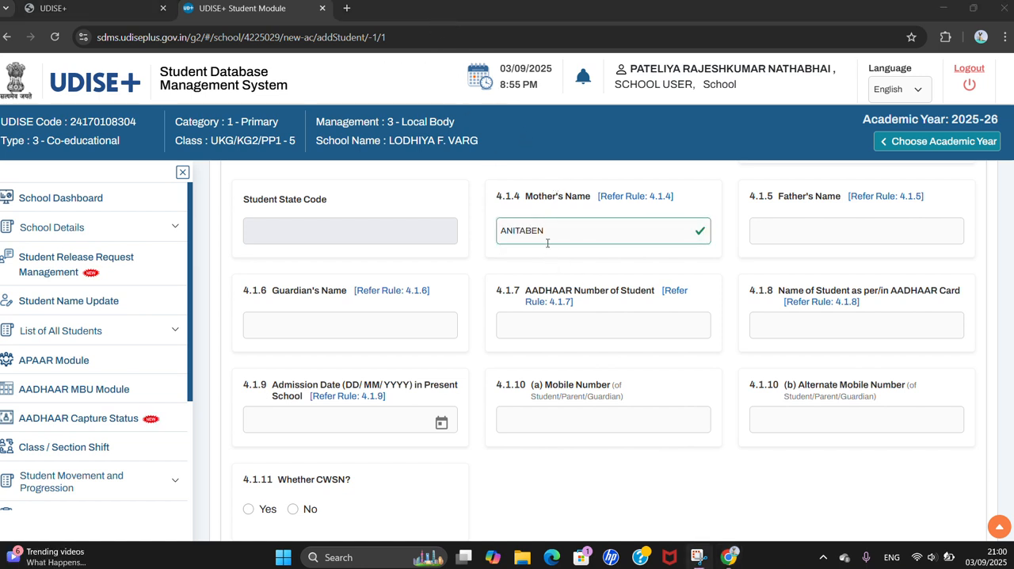
pyautogui.click(823, 231)
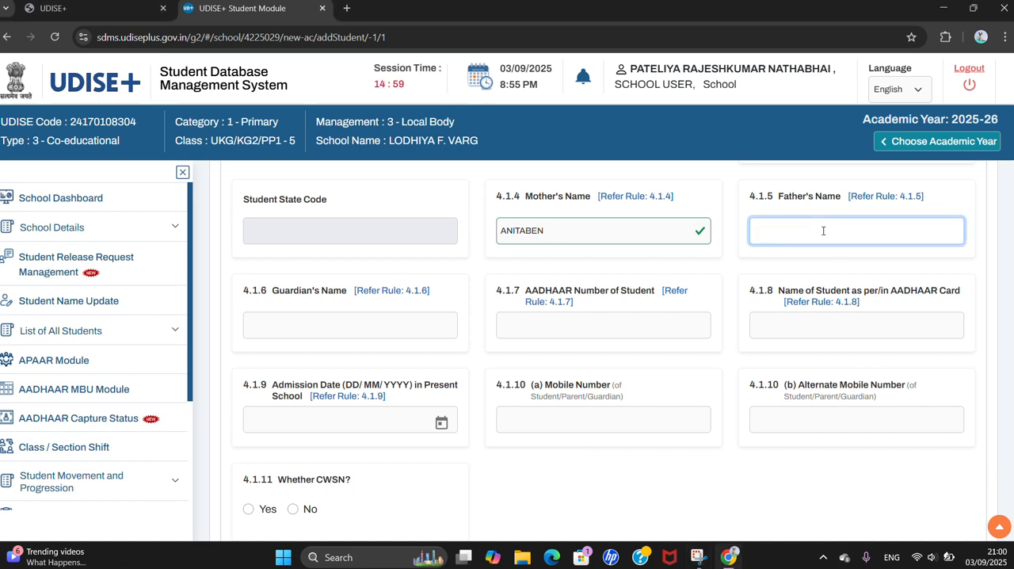
pyautogui.write('LAX')
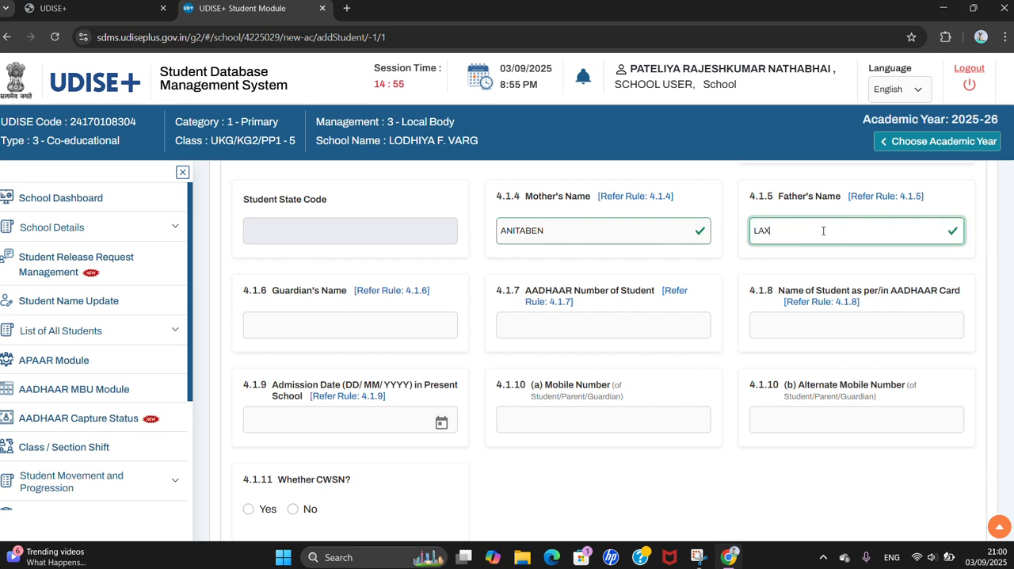
pyautogui.write('MANBHAI')
# Enter the guardian's full name in the General Profile
pyautogui.click(285, 332)
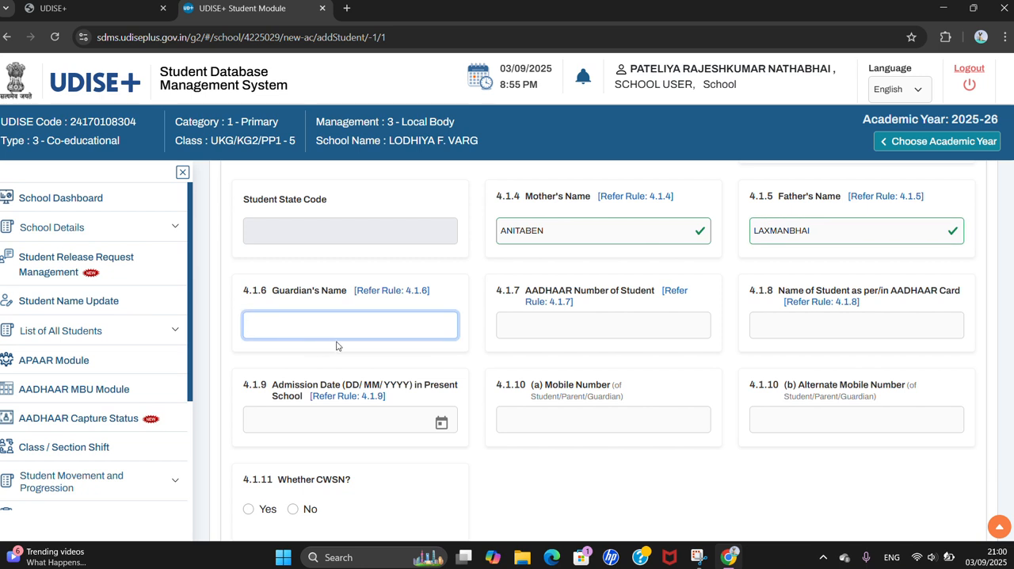
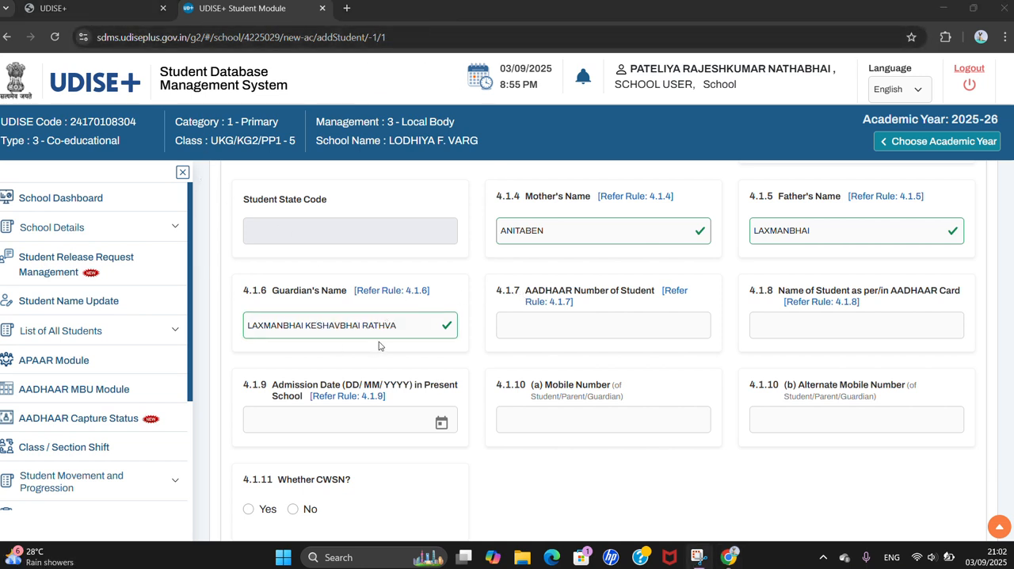
# Enter the student's 12-digit AADHAAR number in field 4.1.7 of the General Profile
pyautogui.click(539, 327)
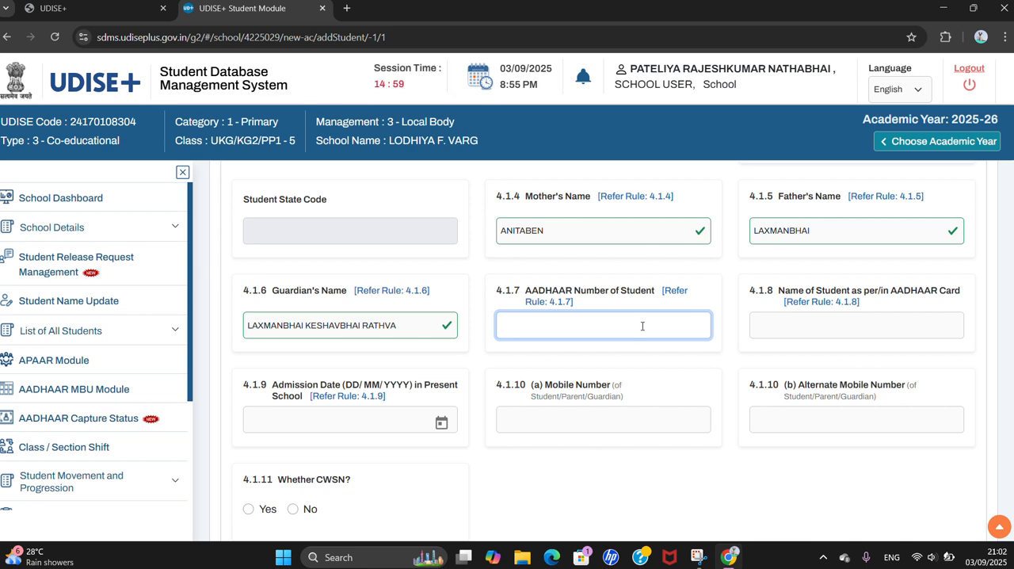
pyautogui.write('1')
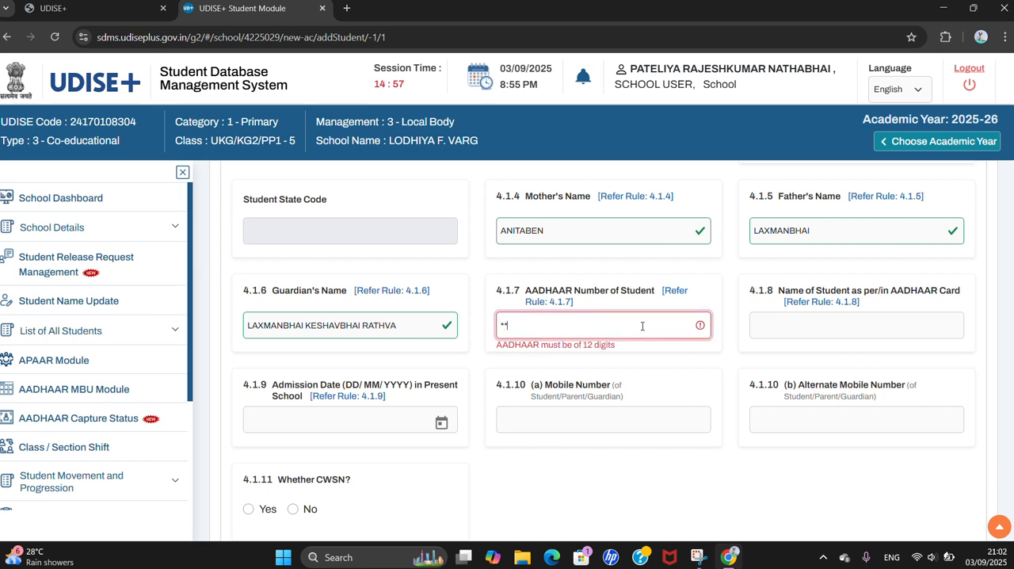
pyautogui.write('11111')
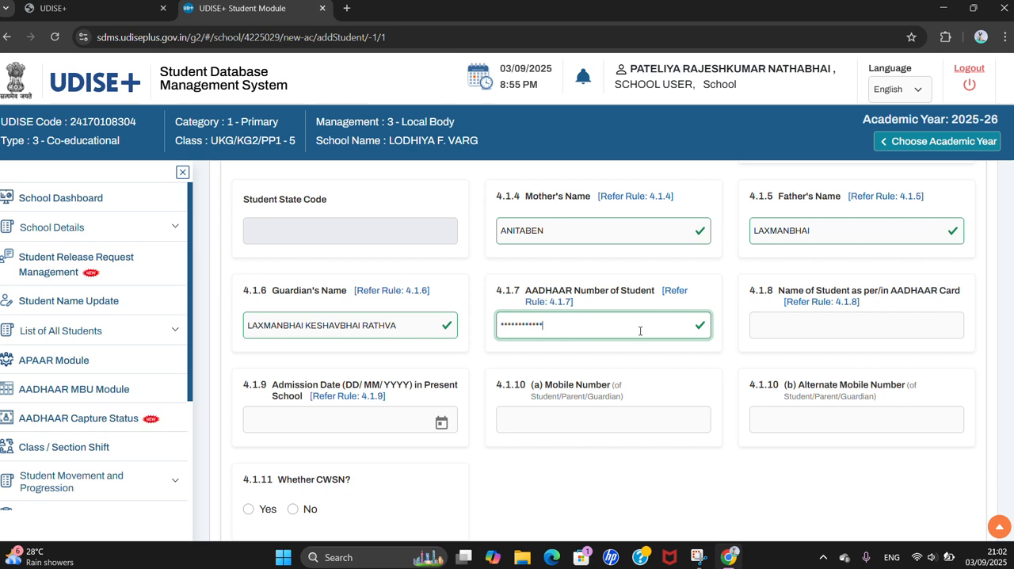
# Fill in the student's name as it appears on the AADHAAR card
pyautogui.click(799, 331)
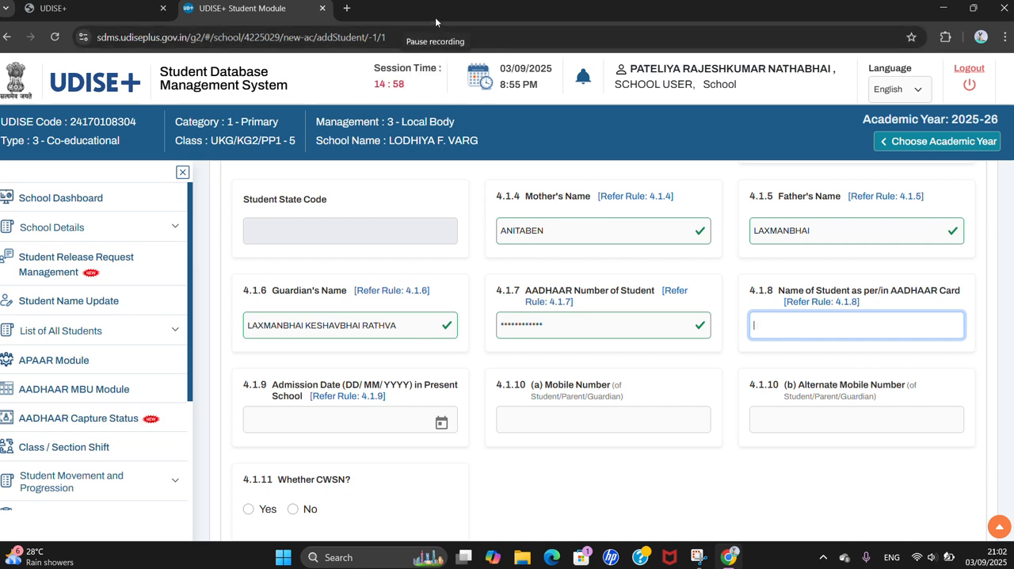
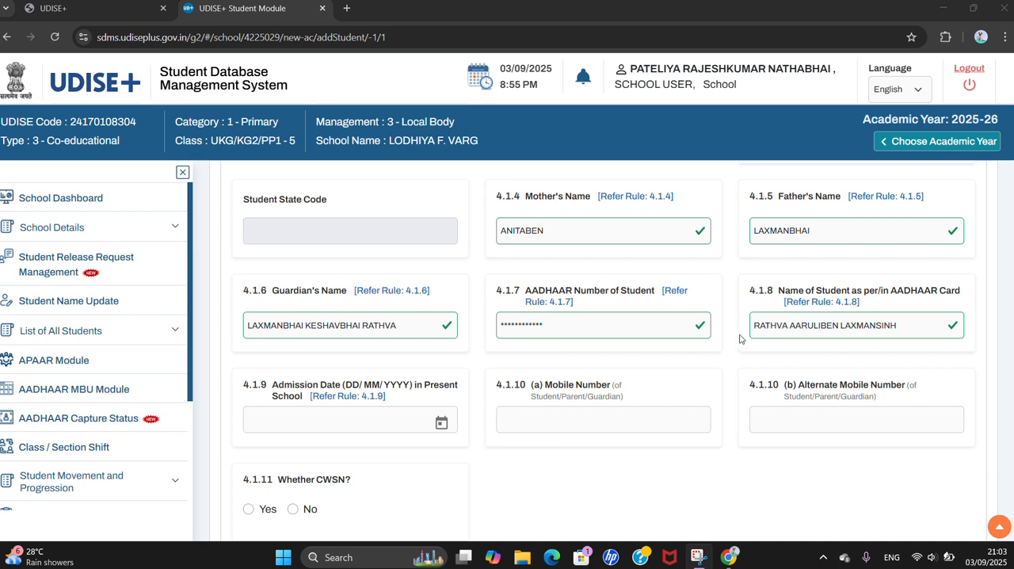
pyautogui.click(843, 331)
pyautogui.press('Tab')
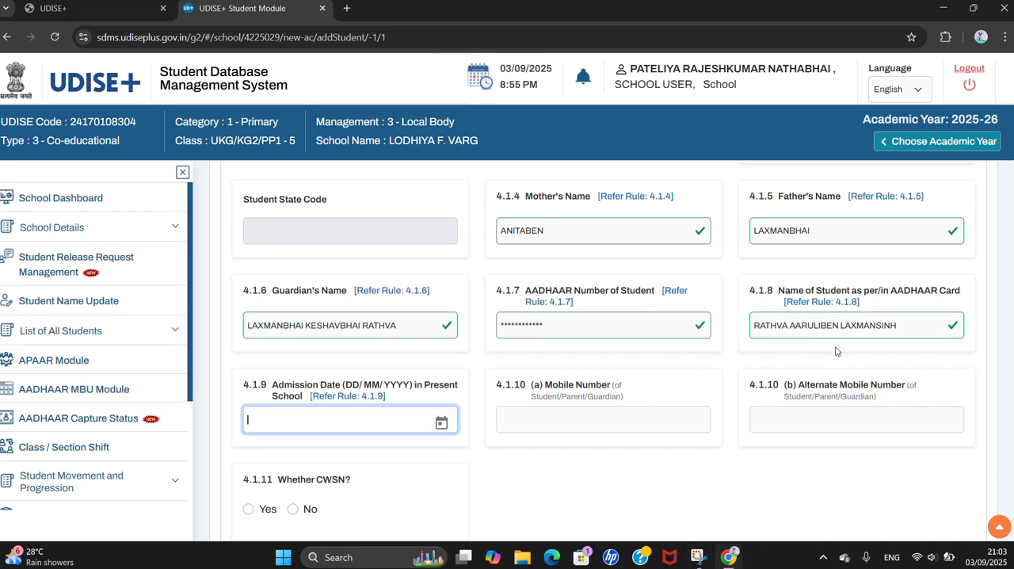
pyautogui.click(924, 332)
# Set the admission date in the present school to 27/06/2025
pyautogui.press('Tab')
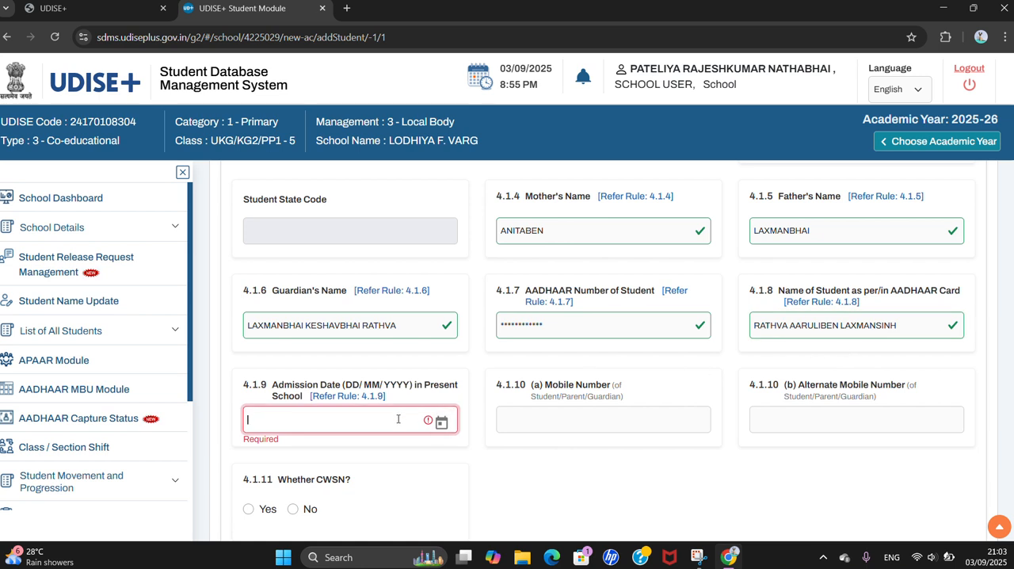
pyautogui.write('27')
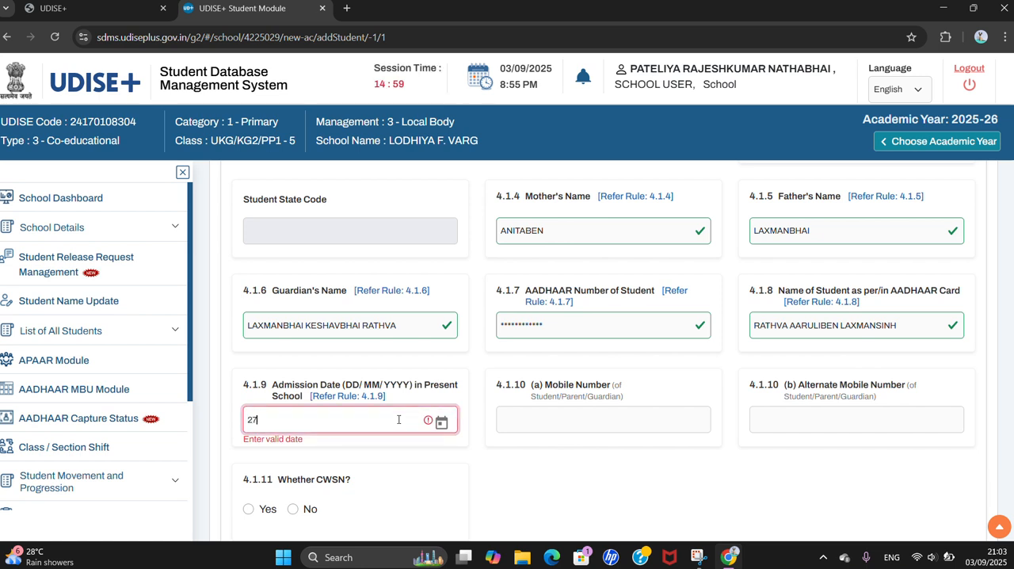
pyautogui.write('/06')
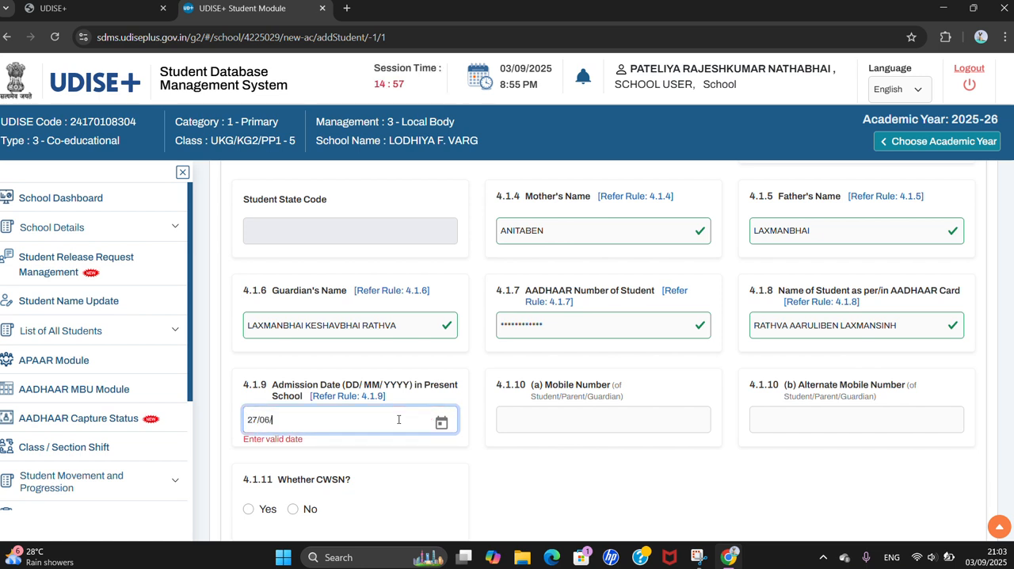
pyautogui.write('/2025')
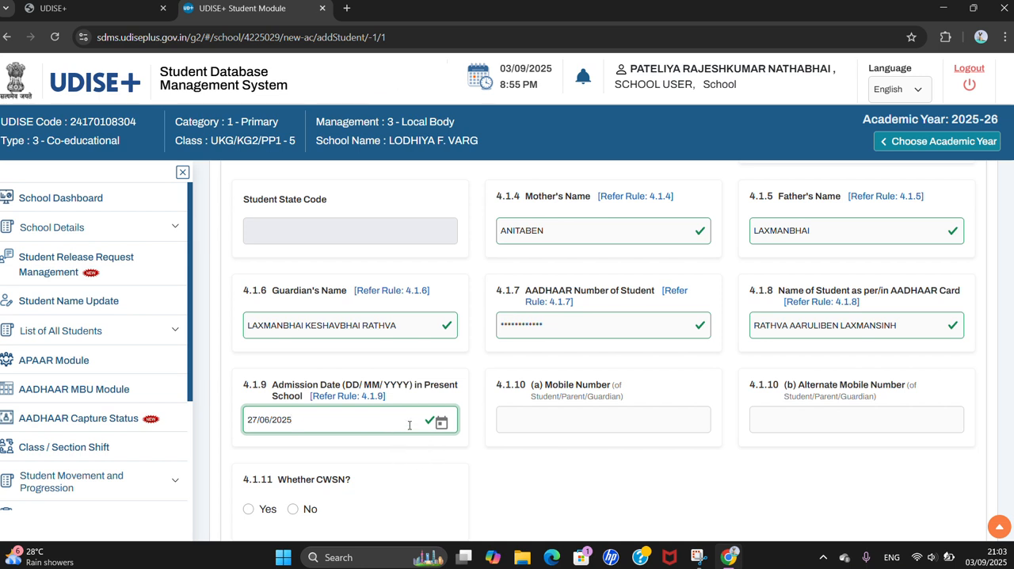
# Enter the 10-digit mobile number of the student, parent or guardian and leave the alternate mobile number blank
pyautogui.click(519, 424)
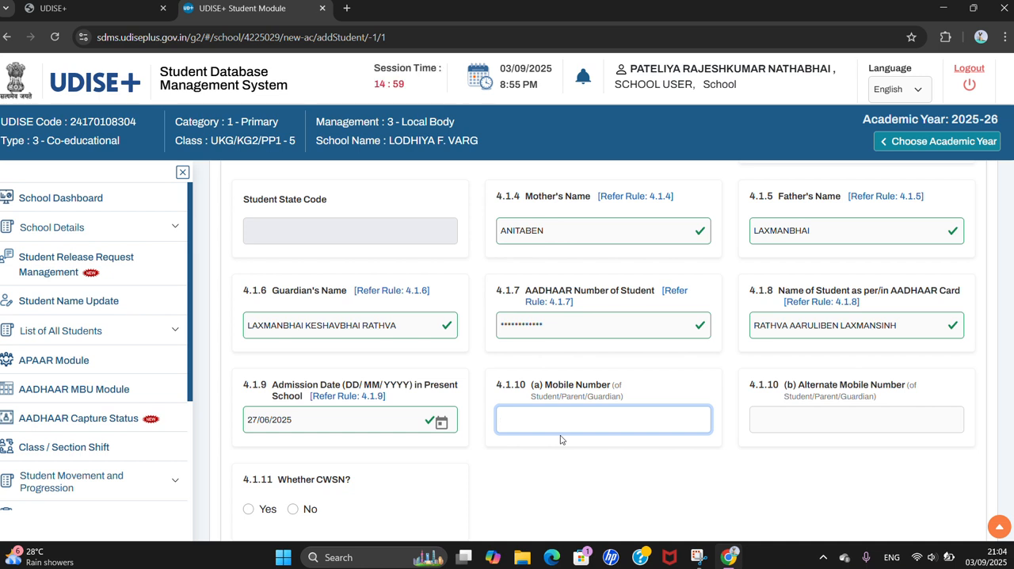
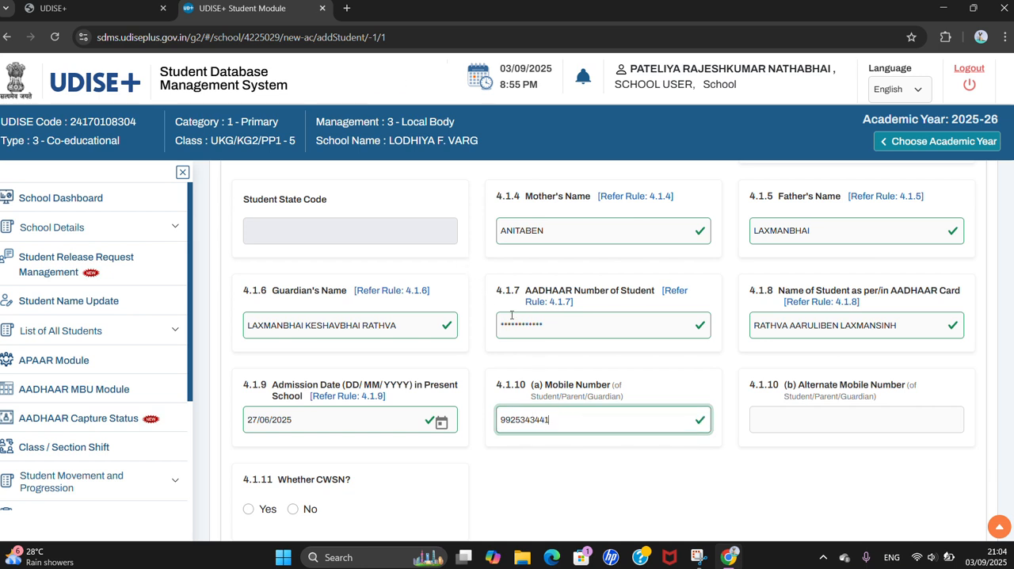
pyautogui.click(786, 427)
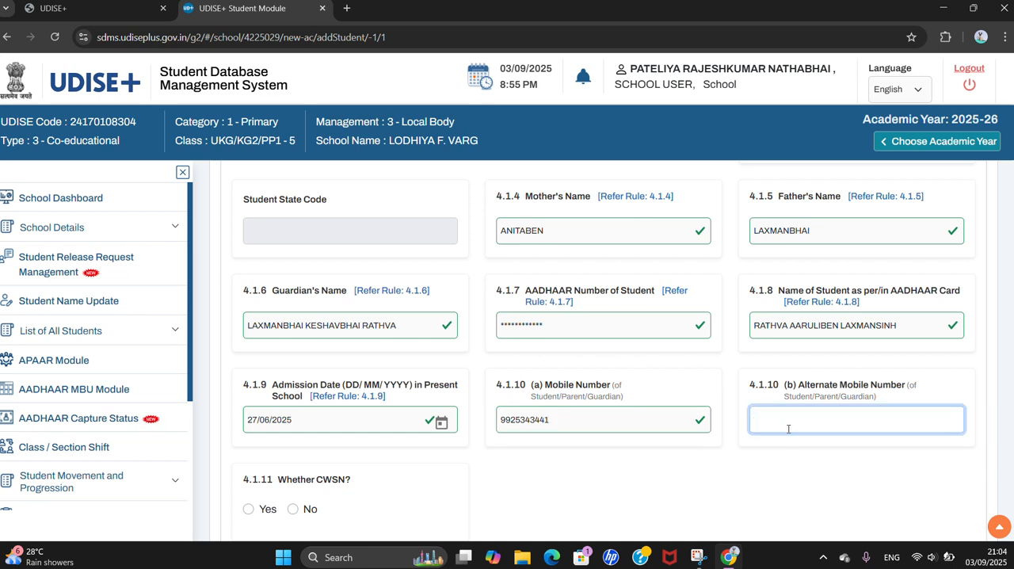
pyautogui.click(691, 415)
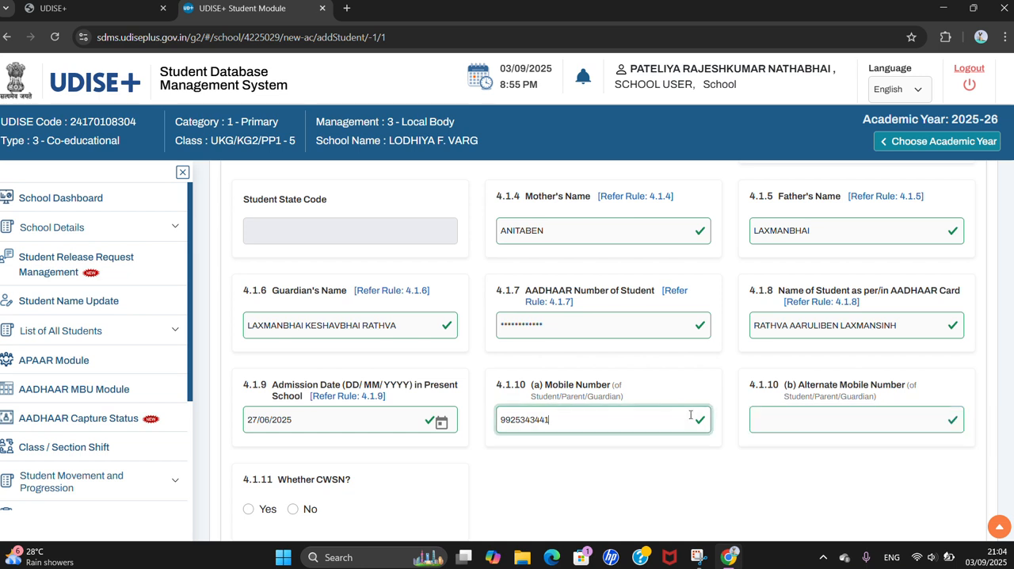
pyautogui.press('Tab')
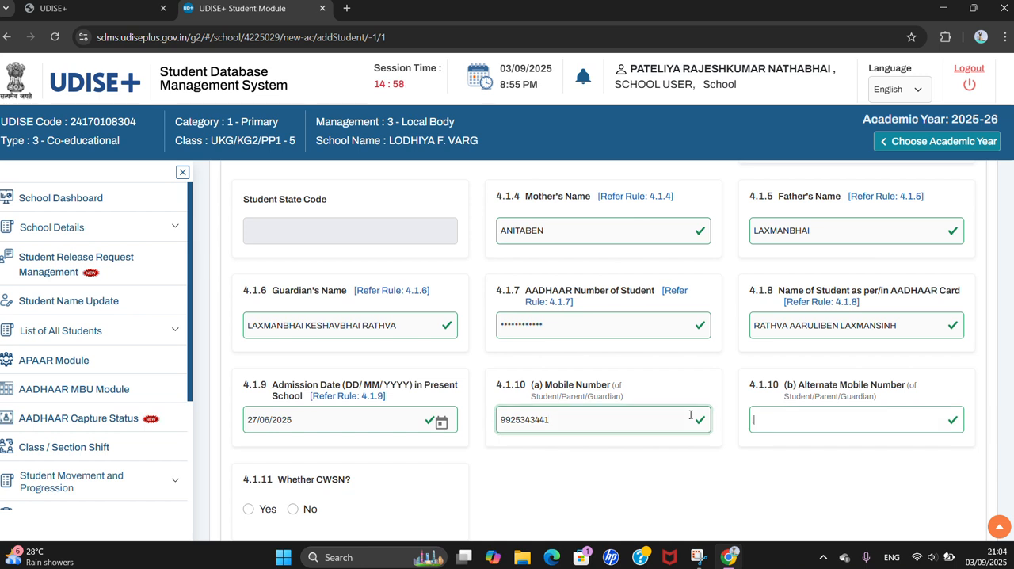
pyautogui.press('Tab')
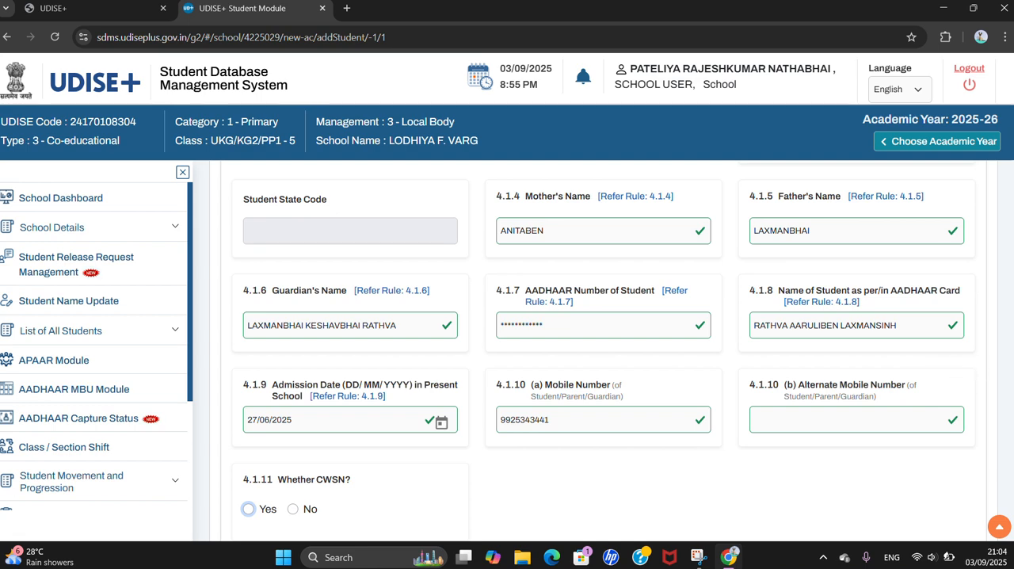
# Answer No to Whether CWSN, save the student entry and agree to the consent for demographic authentication
pyautogui.scroll(-2, 997, 400)
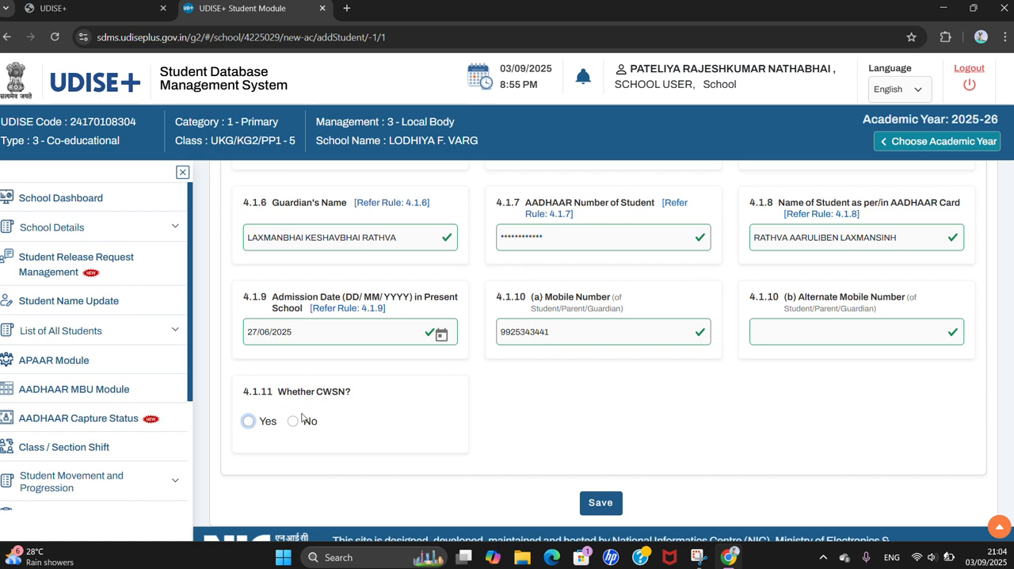
pyautogui.click(295, 420)
pyautogui.click(599, 504)
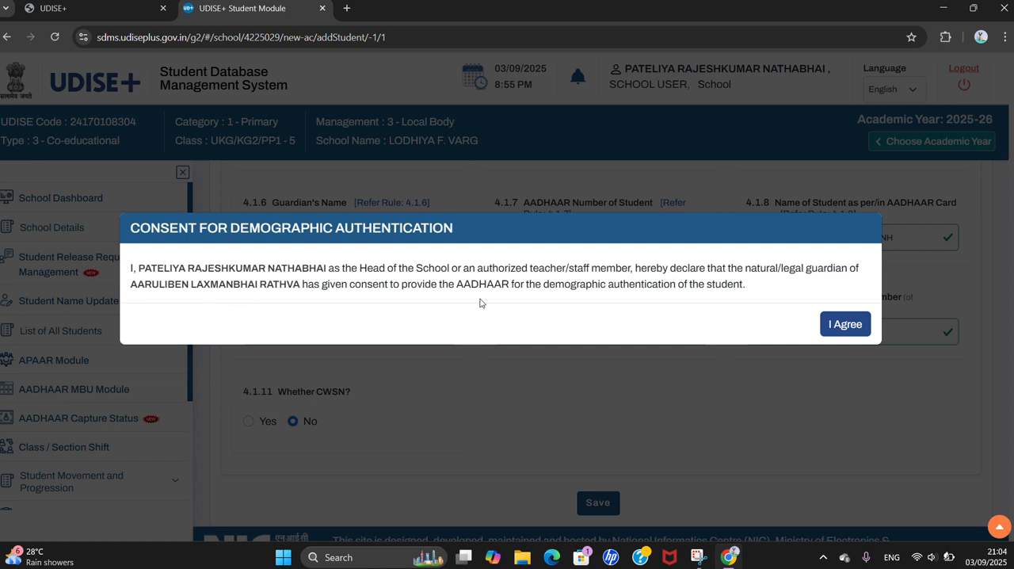
pyautogui.click(837, 326)
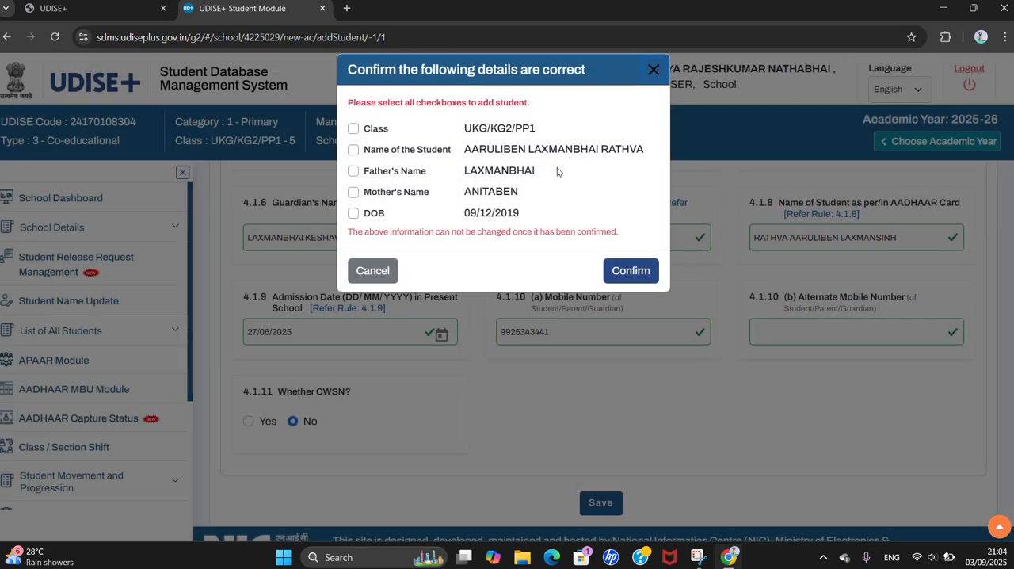
# Tick the class, student's name, father's name, mother's name and DOB as correct and confirm adding the student
pyautogui.click(354, 129)
pyautogui.click(355, 153)
pyautogui.click(354, 173)
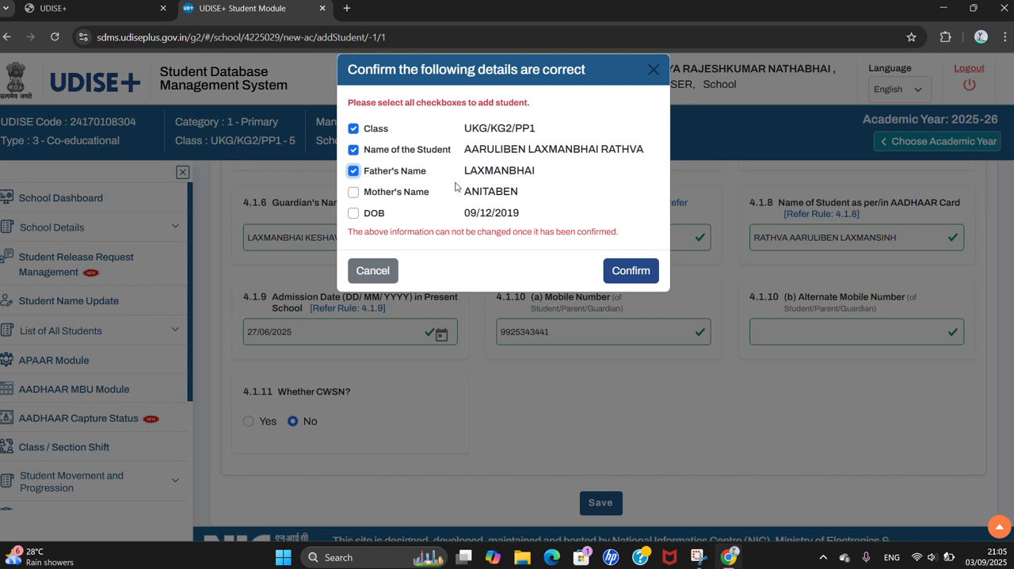
pyautogui.click(354, 193)
pyautogui.click(355, 213)
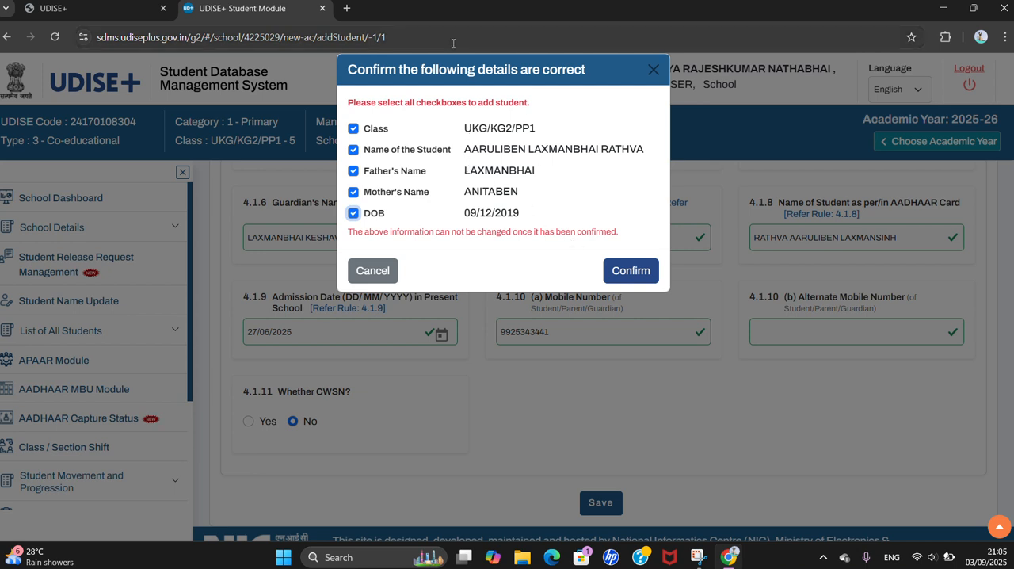
pyautogui.click(632, 271)
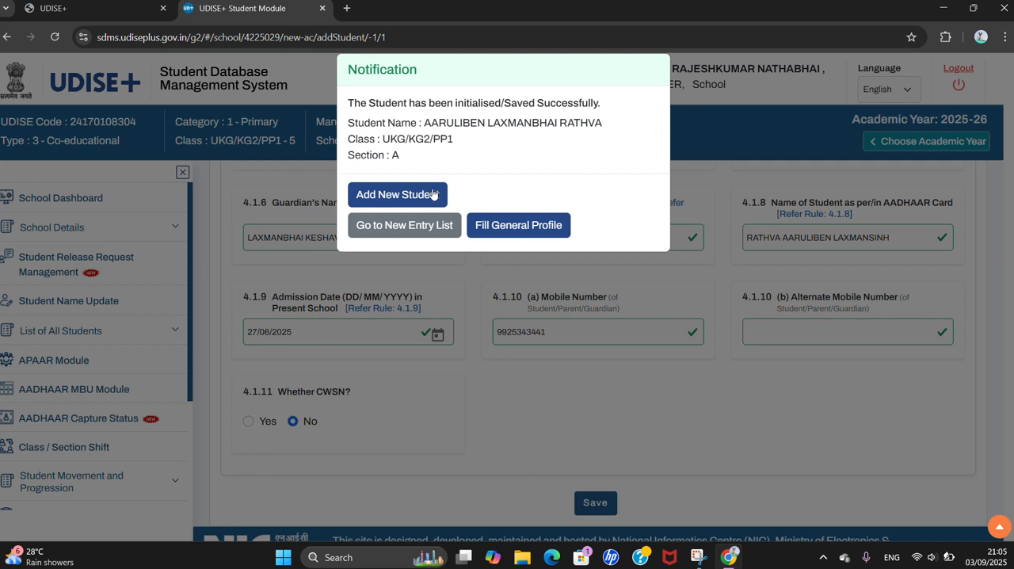
# Open the saved student's General Profile and look through the Enrolment Profile, Facility Profile and Profile Preview down to the Complete Data option
pyautogui.click(519, 225)
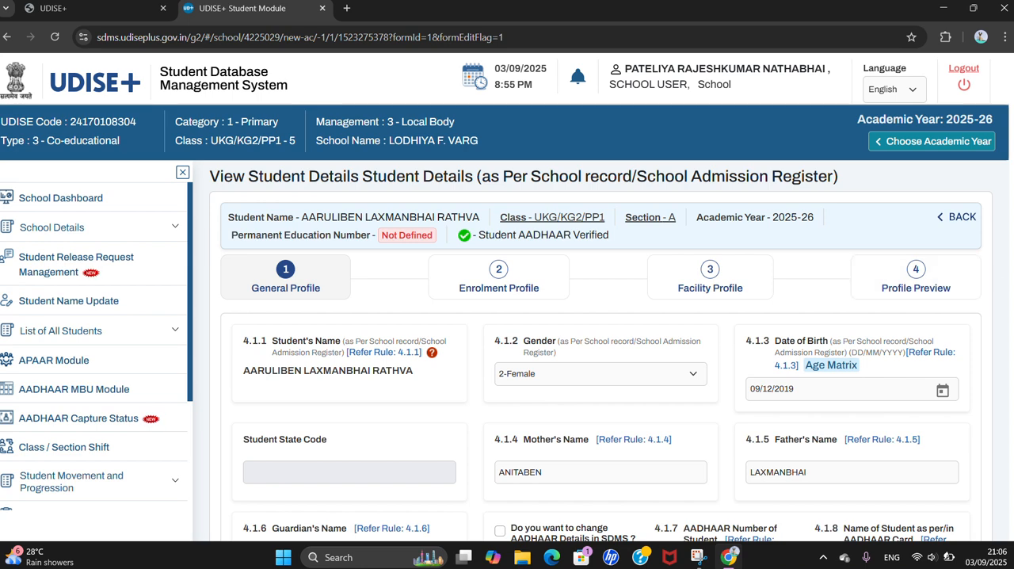
pyautogui.scroll(-1, 556, 262)
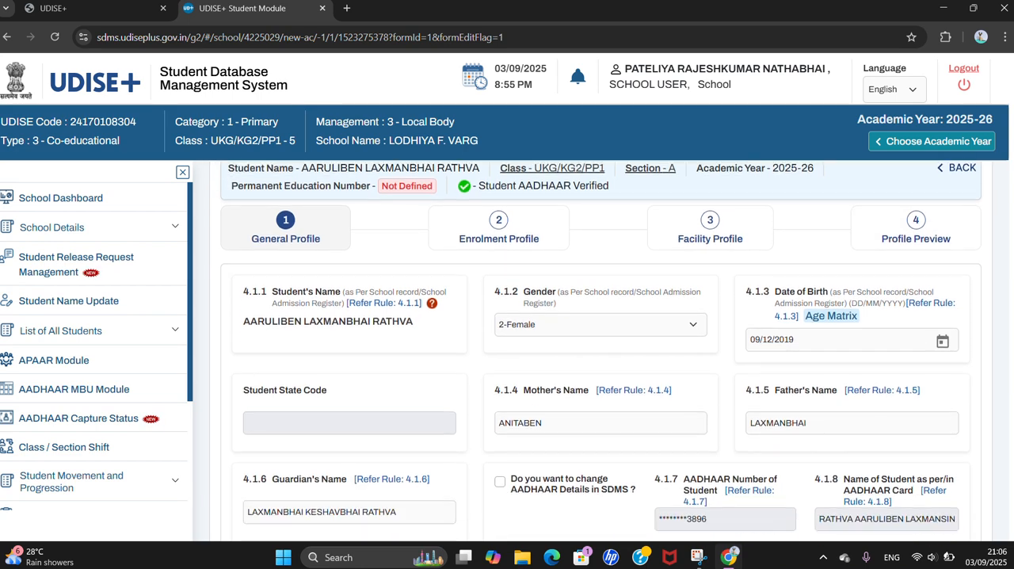
pyautogui.click(515, 243)
pyautogui.click(710, 237)
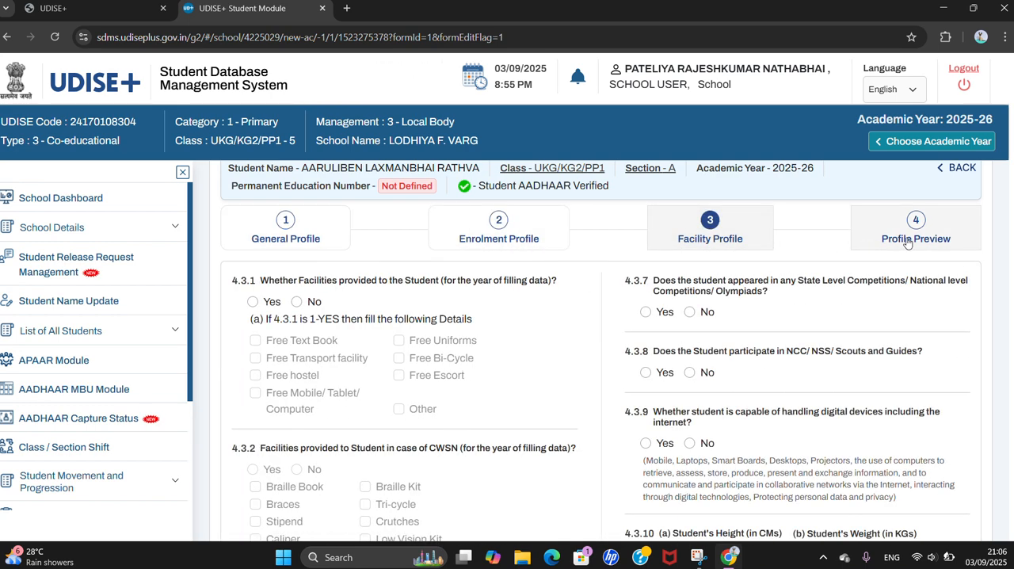
pyautogui.click(908, 241)
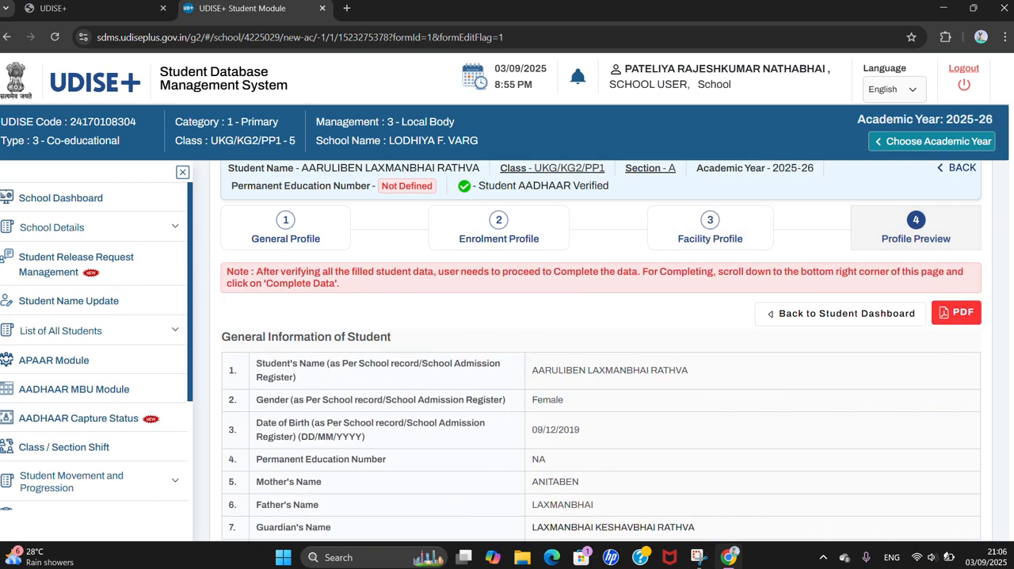
pyautogui.scroll(-20, 601, 351)
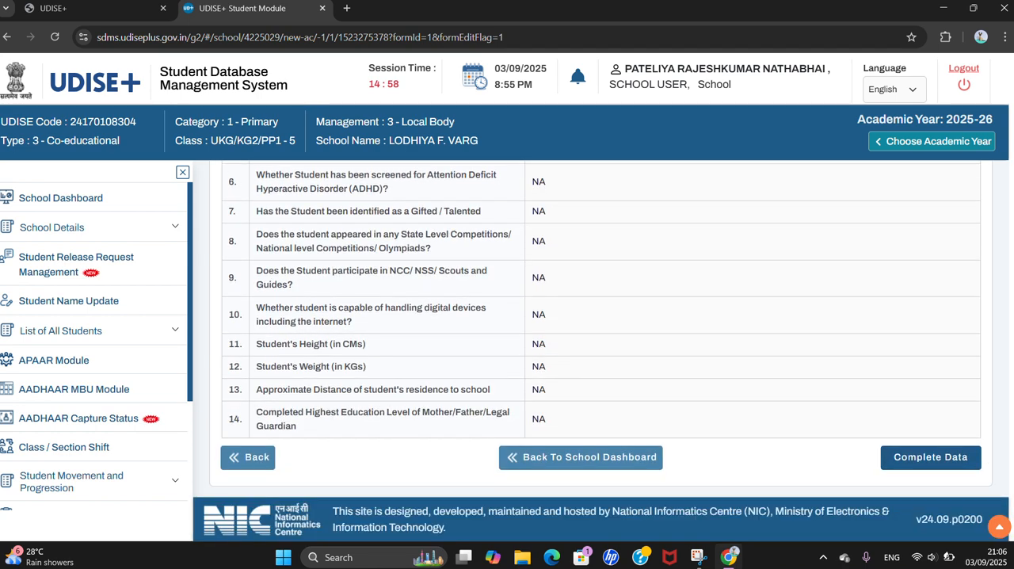